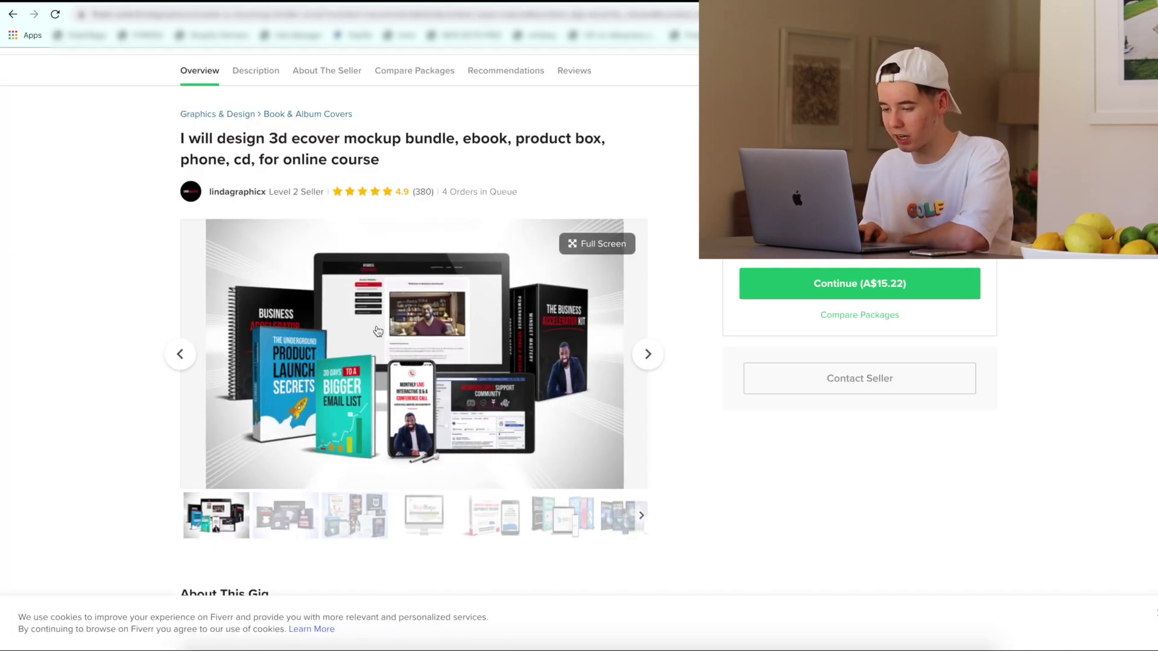
- Look through the sample images in the 3d ecover mockup bundle gig's gallery
{"action": "scroll", "coordinate": [482, 308], "scroll_direction": "down", "scroll_amount": 1}
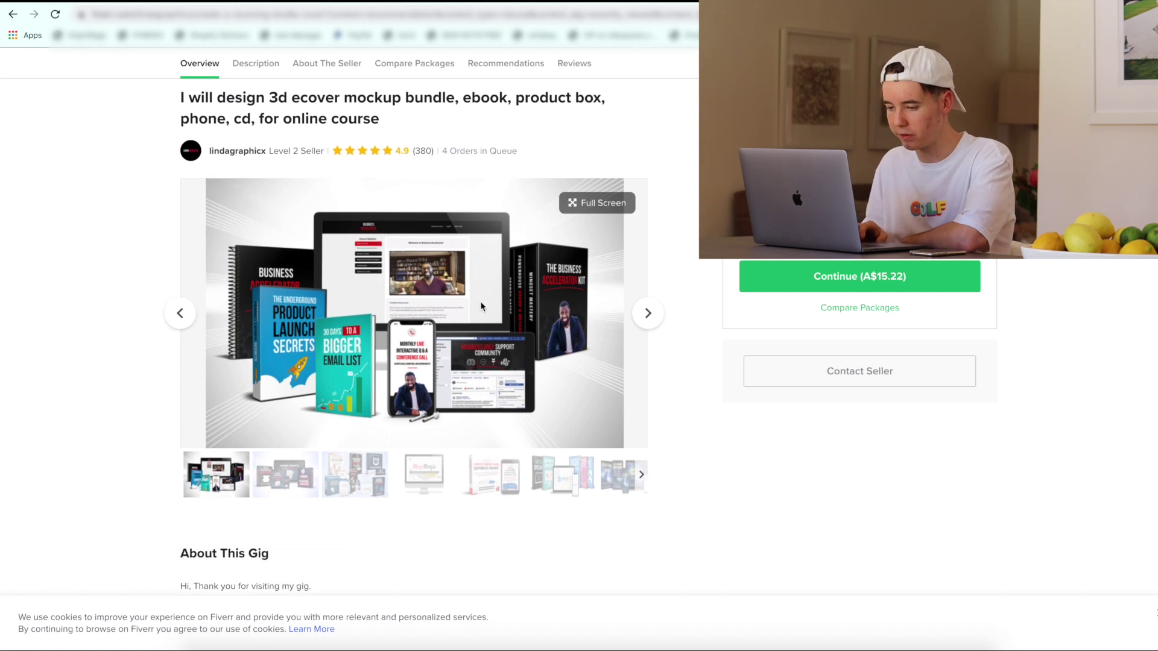
{"action": "left_click", "coordinate": [286, 456]}
{"action": "left_click", "coordinate": [383, 486]}
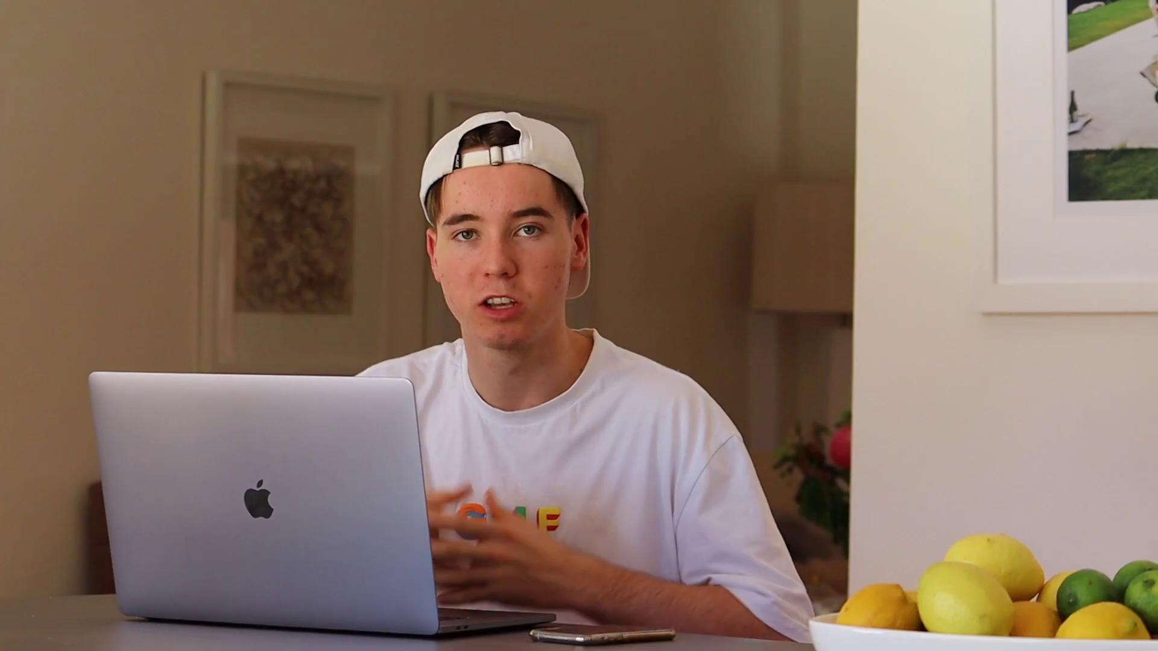
{"action": "scroll", "coordinate": [403, 280], "scroll_direction": "down", "scroll_amount": 2}
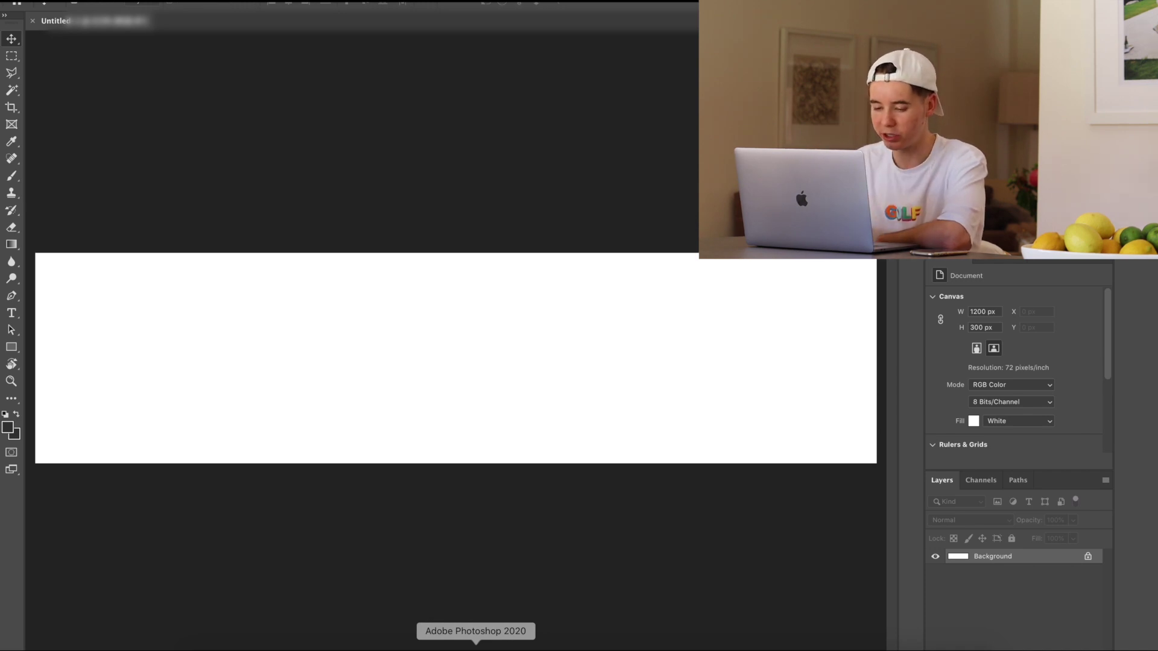
- Switch to the browser and search GoDaddy for the domain mockupkings.com
{"action": "left_click", "coordinate": [400, 644]}
{"action": "key", "text": "super+t"}
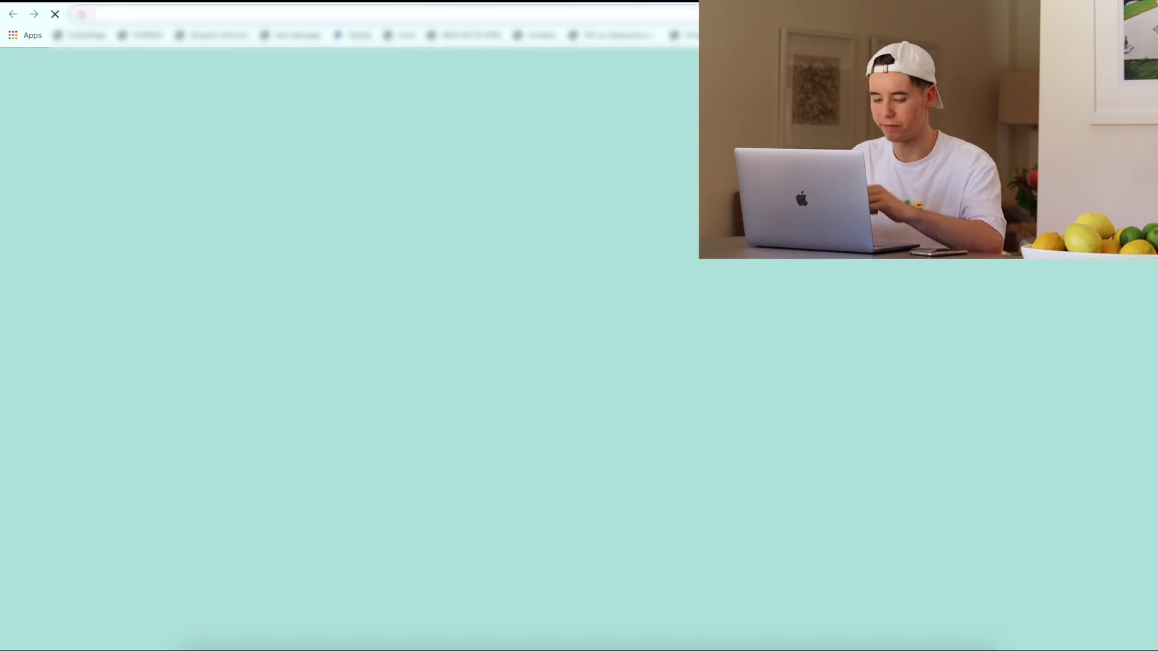
{"action": "type", "text": "g"}
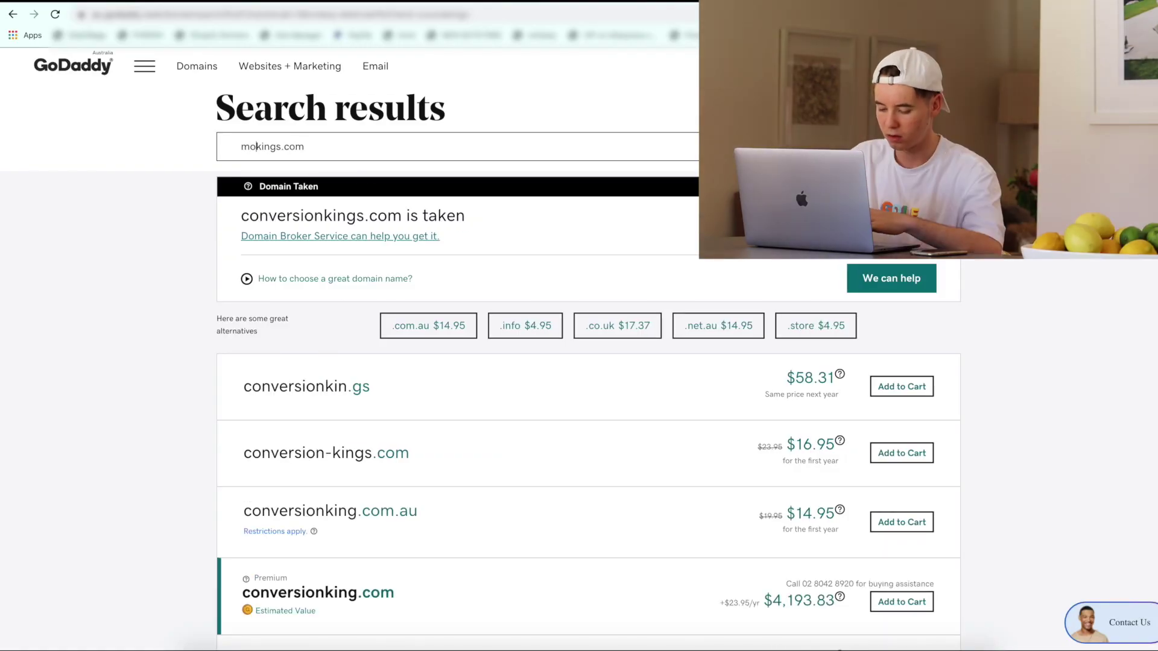
{"action": "type", "text": "ckupkings.com"}
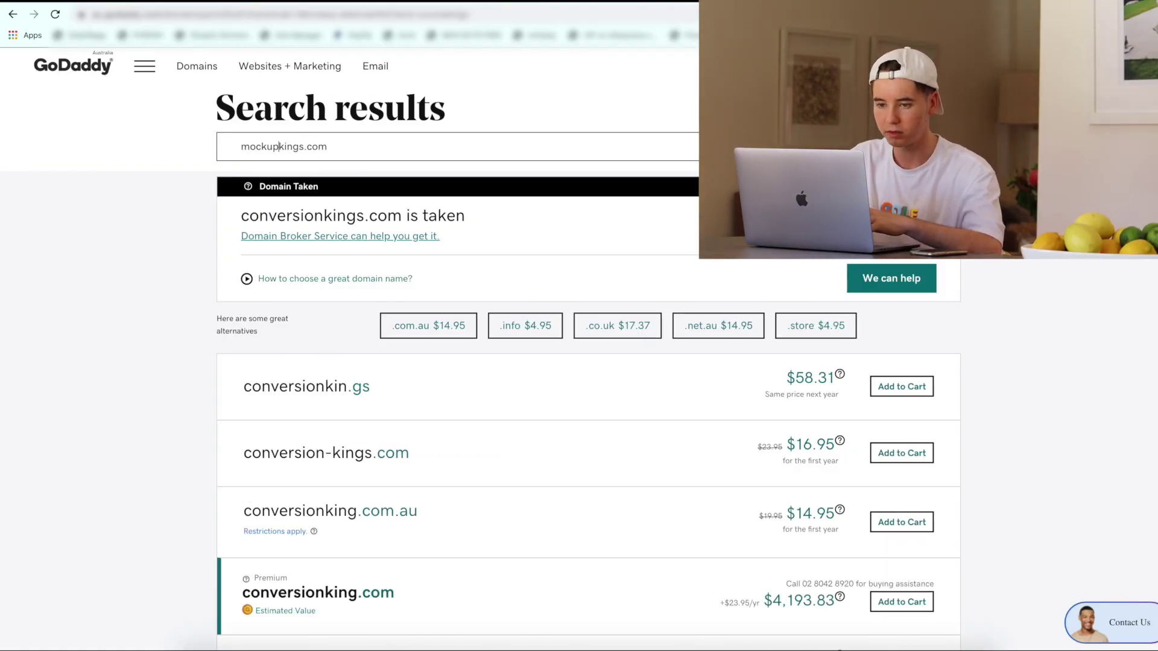
{"action": "key", "text": "Return"}
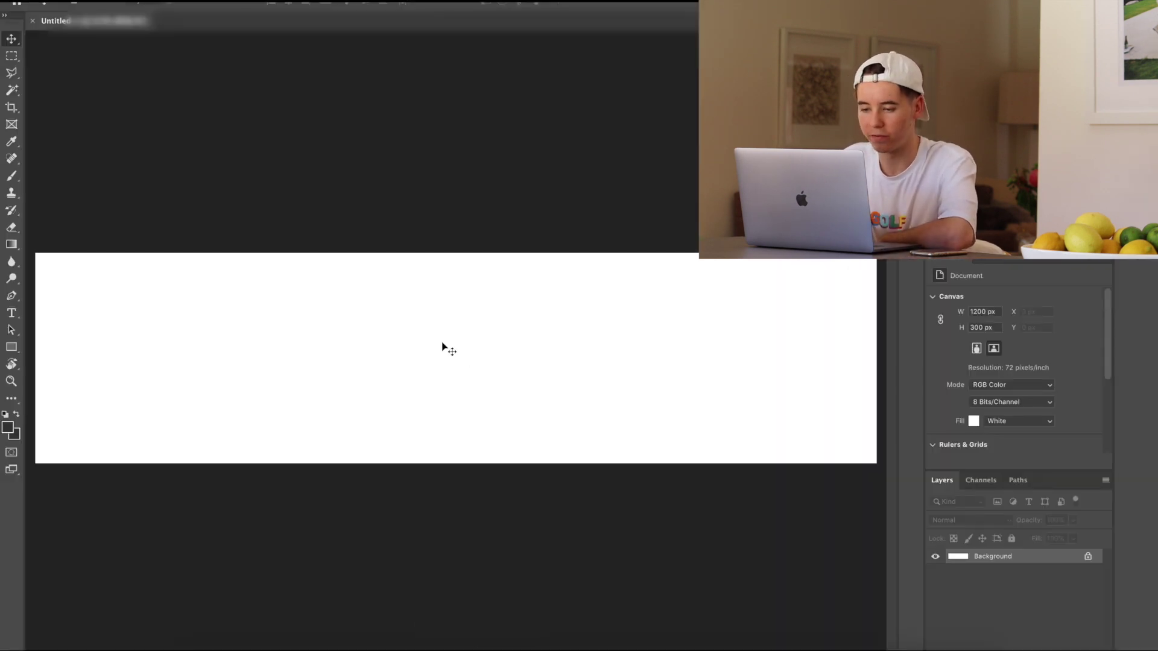
- Switch to Photoshop and build a MOCKUP KINGS logo in 220 pt Bebas Neue, with dark MOCKUP text and white KINGS on a blue block
{"action": "key", "text": "t"}
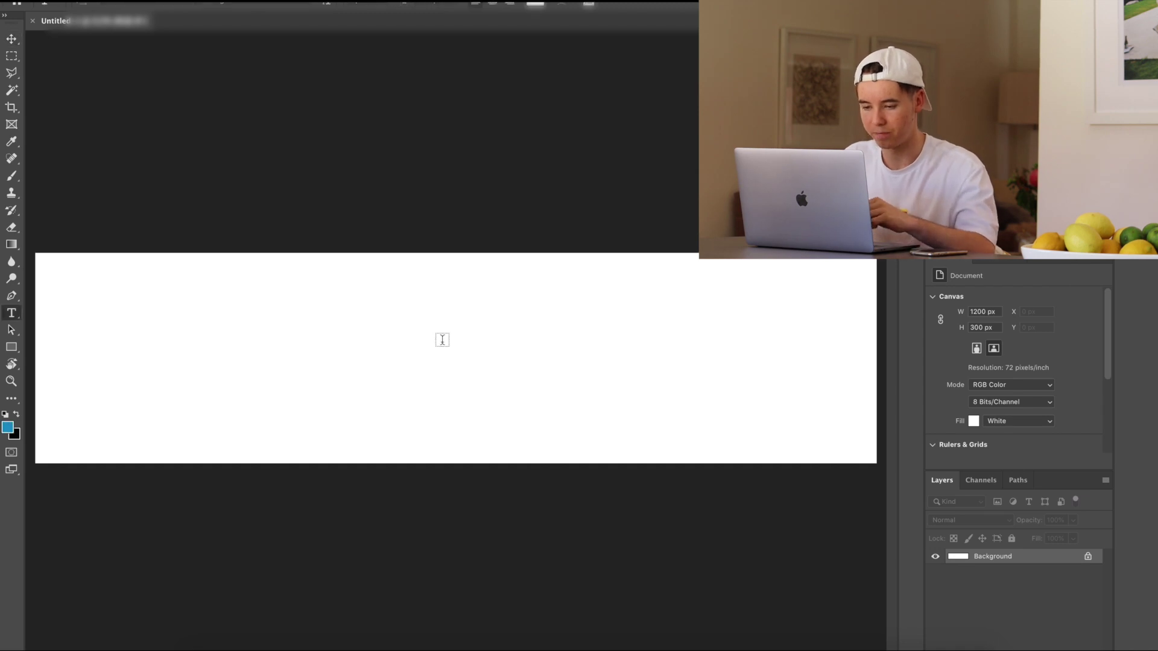
{"action": "left_click", "coordinate": [437, 342]}
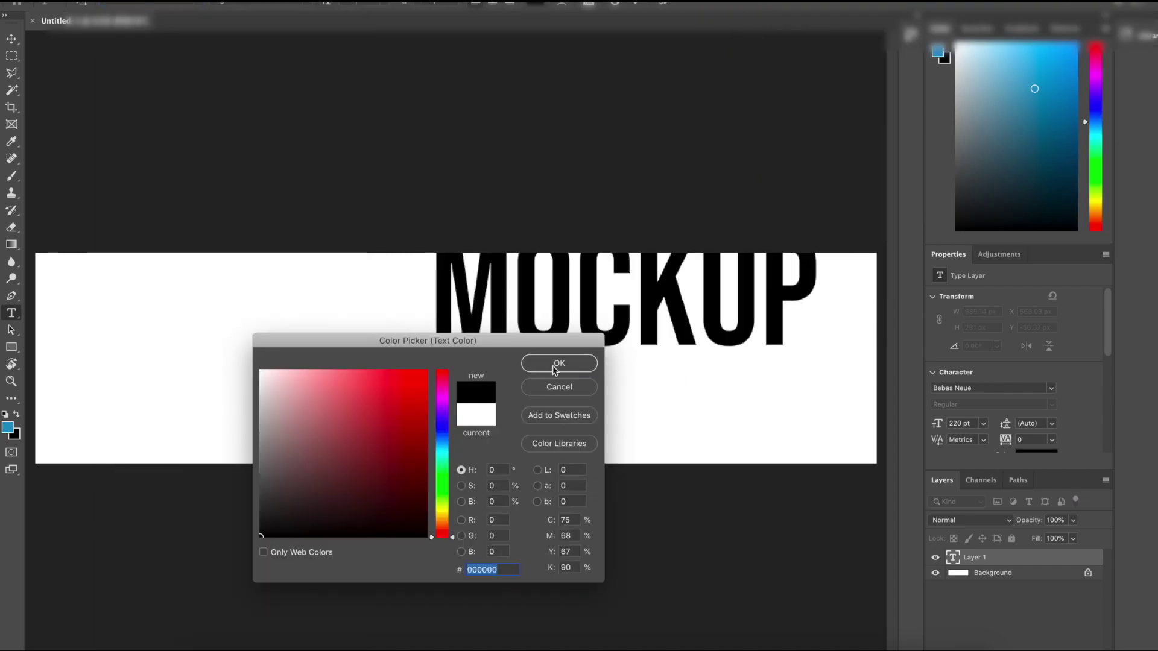
{"action": "left_click", "coordinate": [501, 486]}
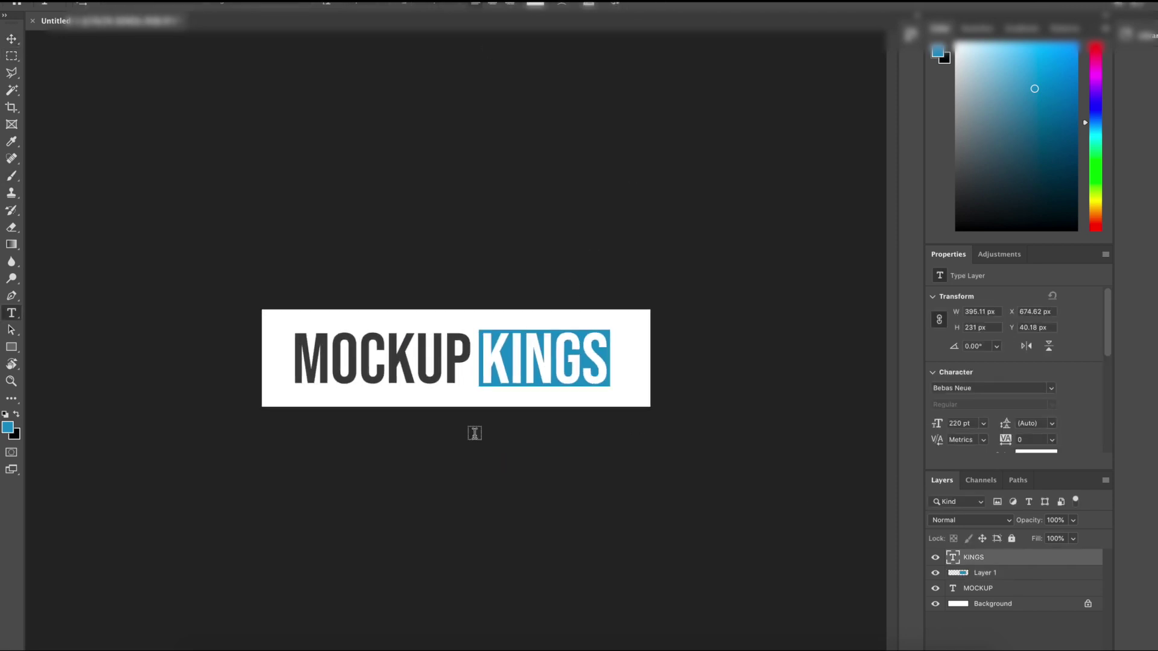
{"action": "key", "text": "ctrl+plus"}
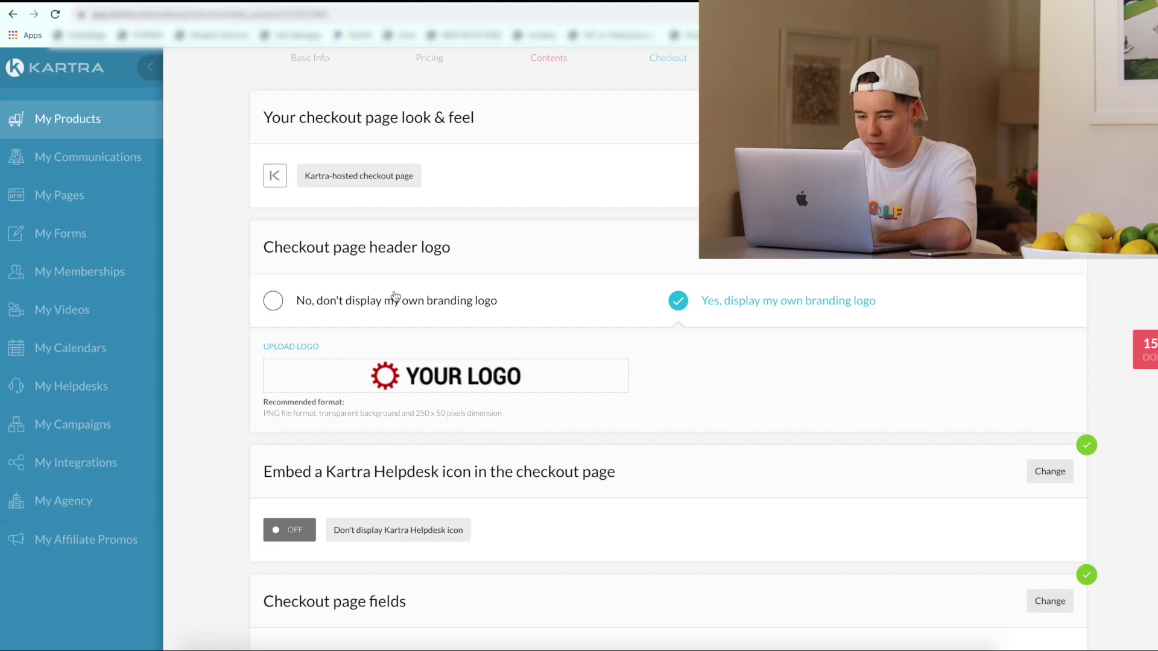
- Switch to Kartra, enable the custom branding logo in the checkout page header, and save it with the MOCKUP KINGS image uploaded
{"action": "left_click", "coordinate": [676, 304]}
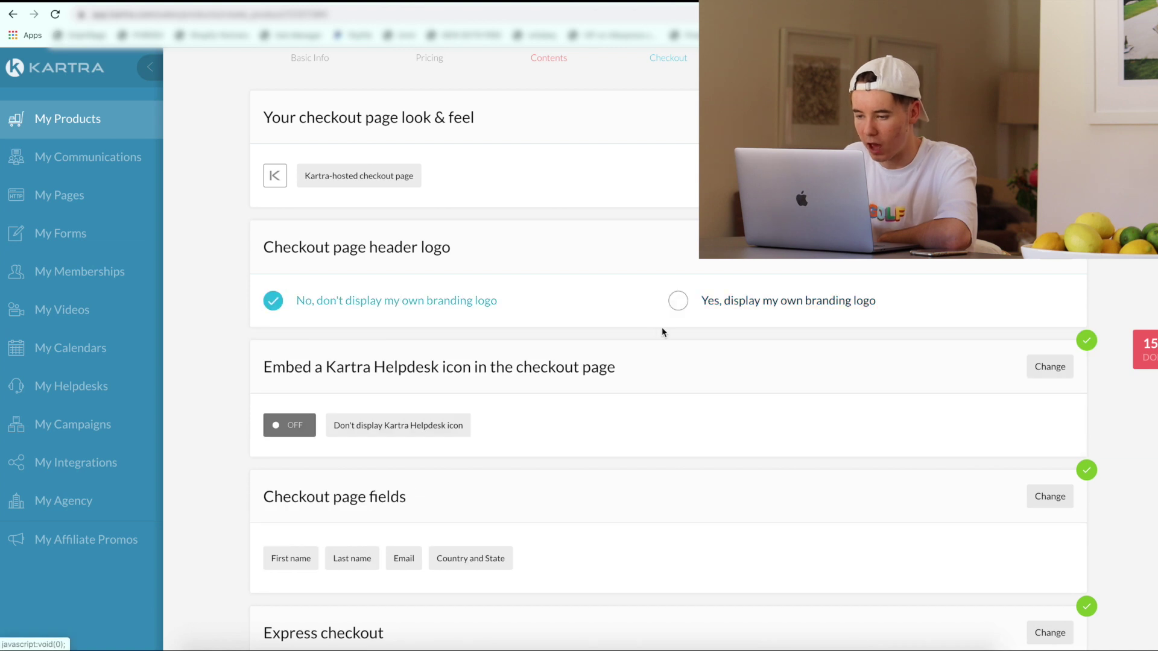
{"action": "left_click", "coordinate": [679, 302]}
{"action": "left_click", "coordinate": [685, 303]}
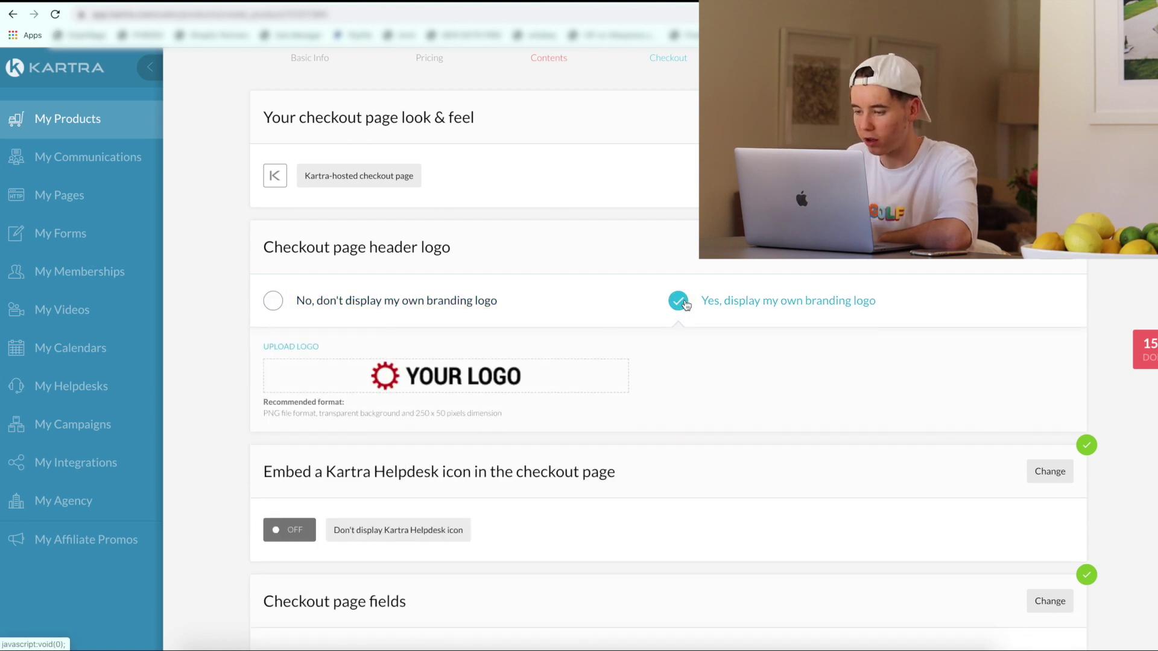
{"action": "left_click", "coordinate": [425, 369]}
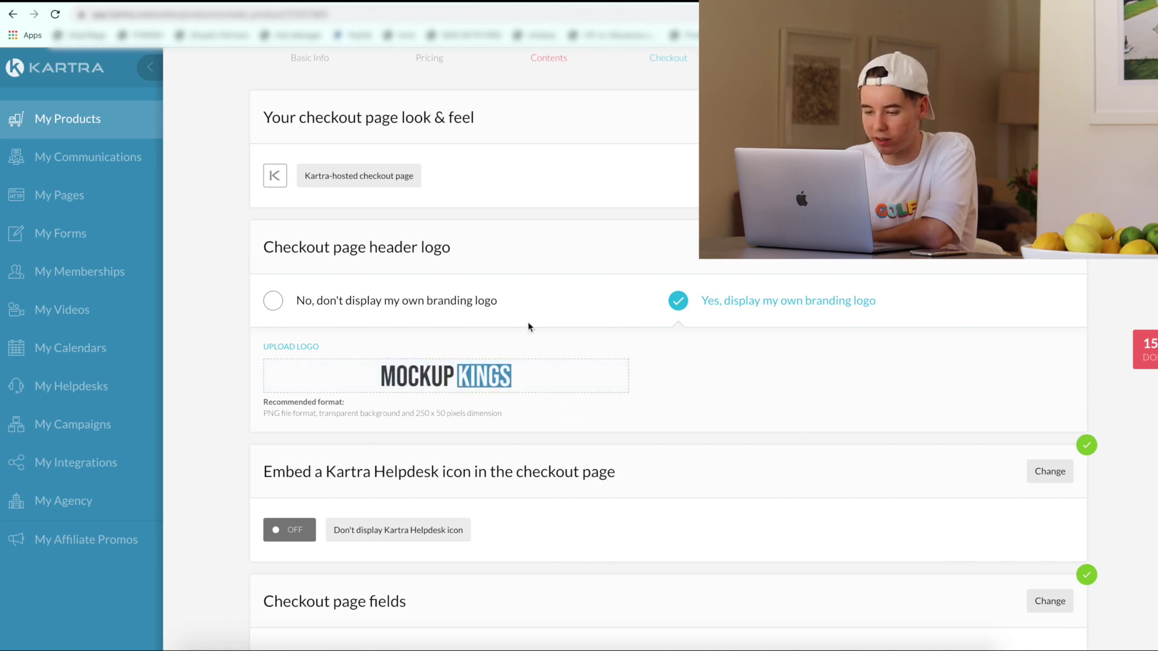
{"action": "left_click", "coordinate": [1079, 226]}
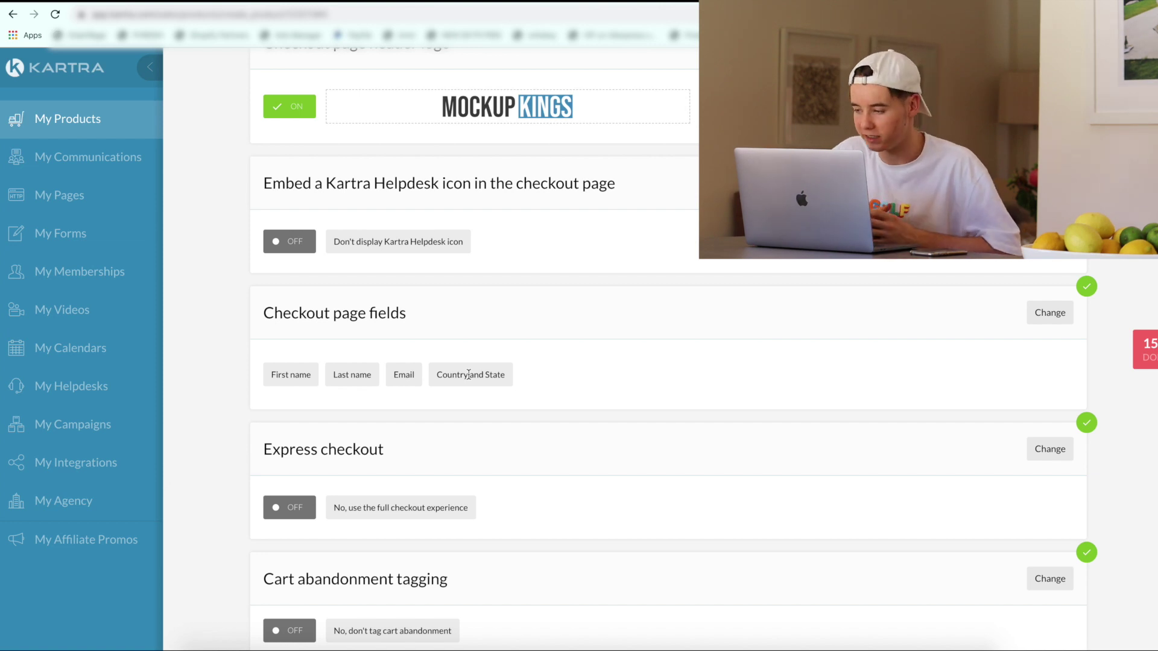
- Enable cart abandonment tagging, choosing Multi-price point as the price point and No category in particular as the tag category
{"action": "scroll", "coordinate": [412, 362], "scroll_direction": "down", "scroll_amount": 4}
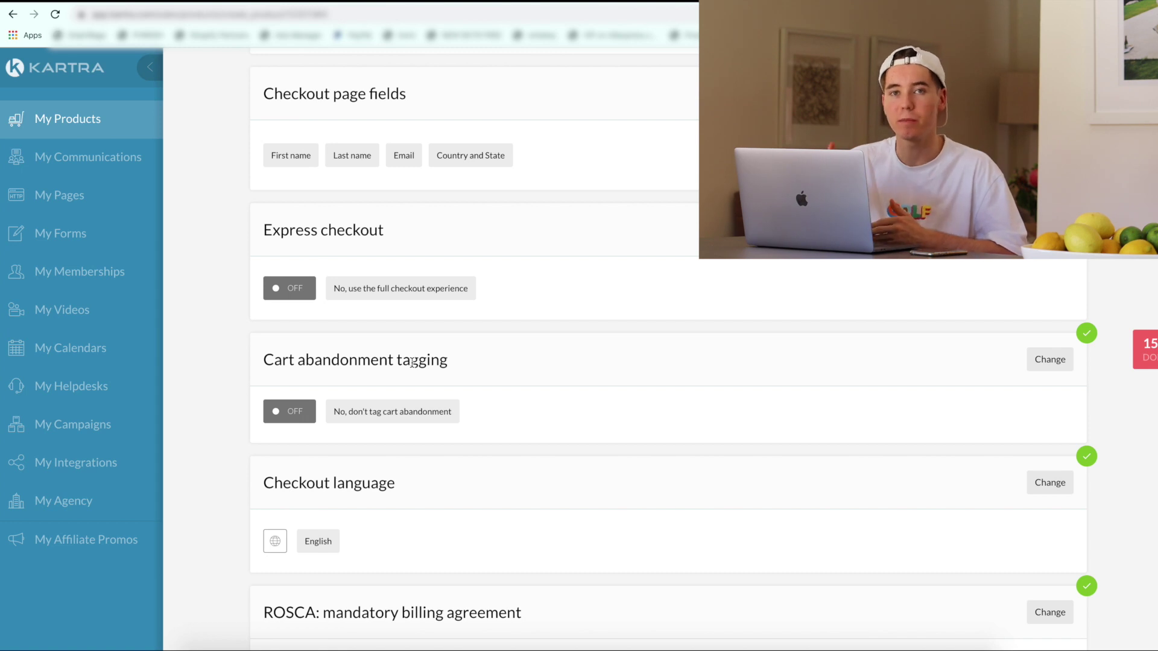
{"action": "left_click", "coordinate": [411, 362]}
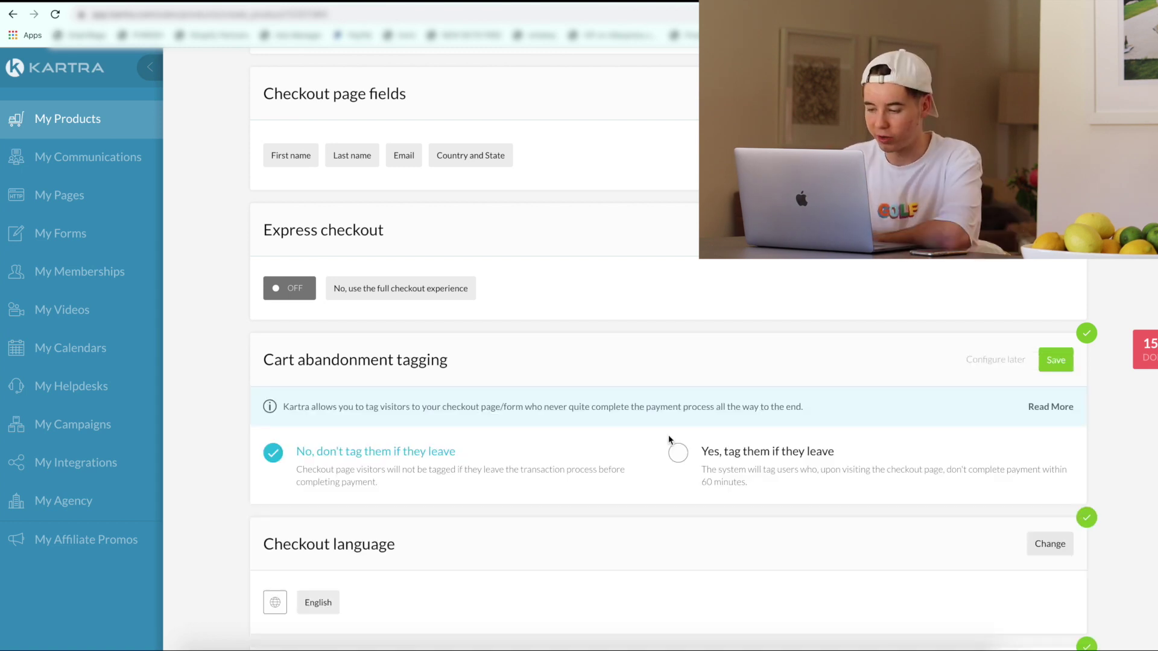
{"action": "left_click", "coordinate": [675, 449]}
{"action": "scroll", "coordinate": [572, 396], "scroll_direction": "down", "scroll_amount": 2}
{"action": "scroll", "coordinate": [571, 397], "scroll_direction": "down", "scroll_amount": 2}
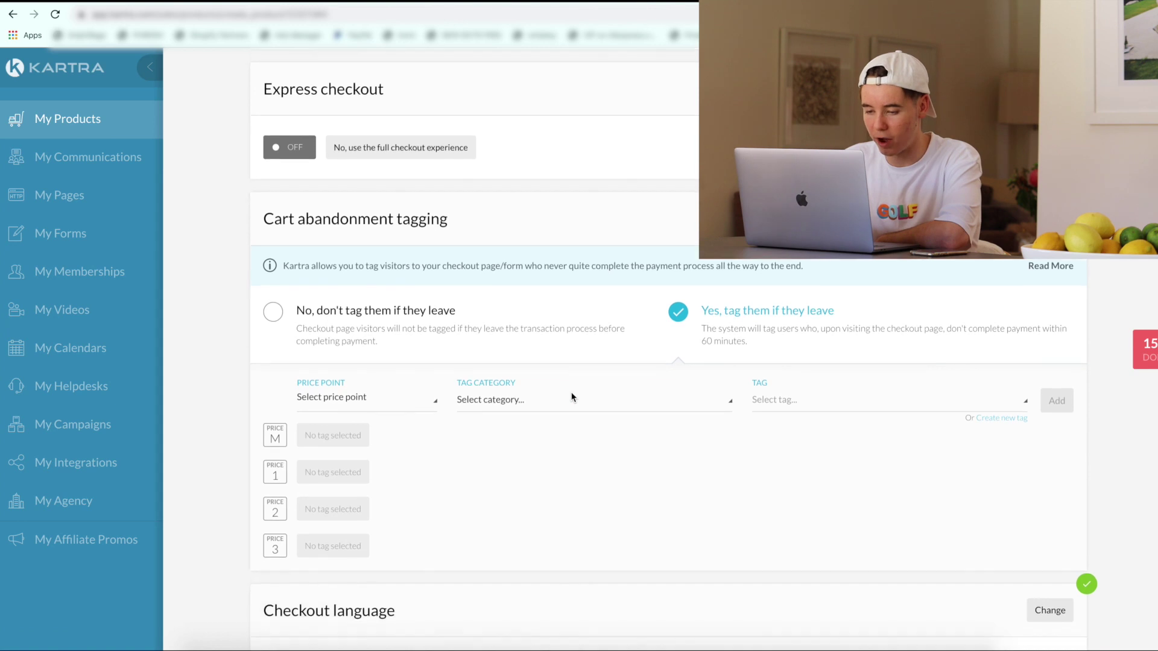
{"action": "left_click", "coordinate": [365, 343]}
{"action": "left_click", "coordinate": [374, 400]}
{"action": "left_click", "coordinate": [536, 342]}
{"action": "left_click", "coordinate": [520, 394]}
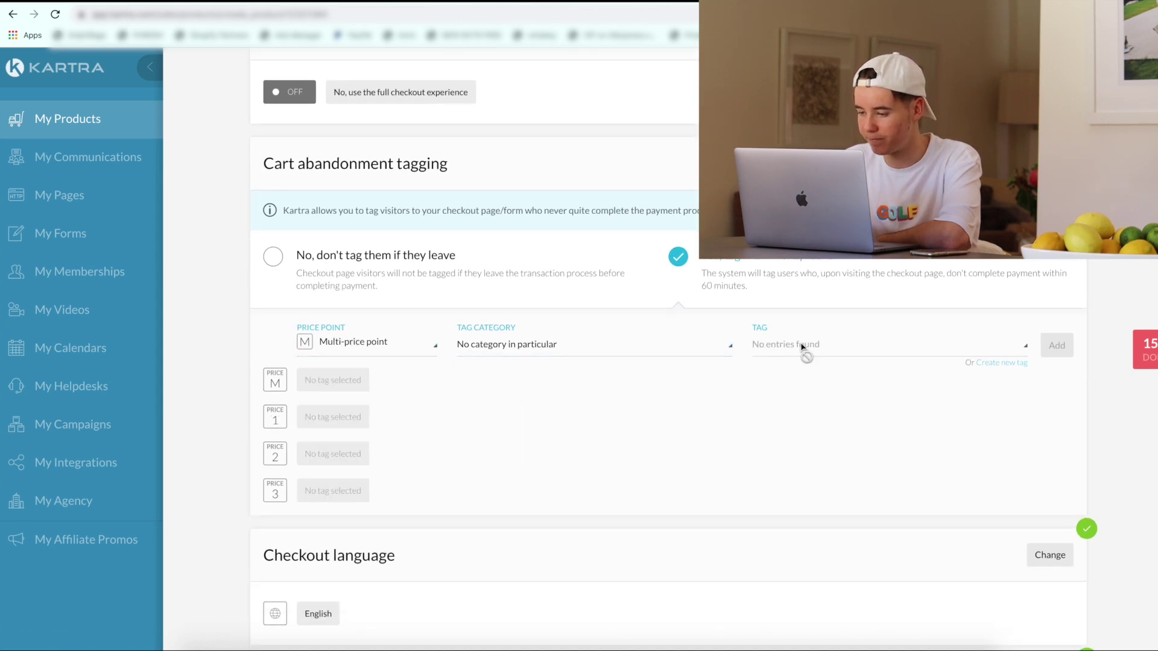
- Create a new tag named Abandoned cart with the description "abandoned cart" under No category in particular, and save it
{"action": "left_click", "coordinate": [1000, 363]}
{"action": "left_click", "coordinate": [625, 181]}
{"action": "type", "text": "A"}
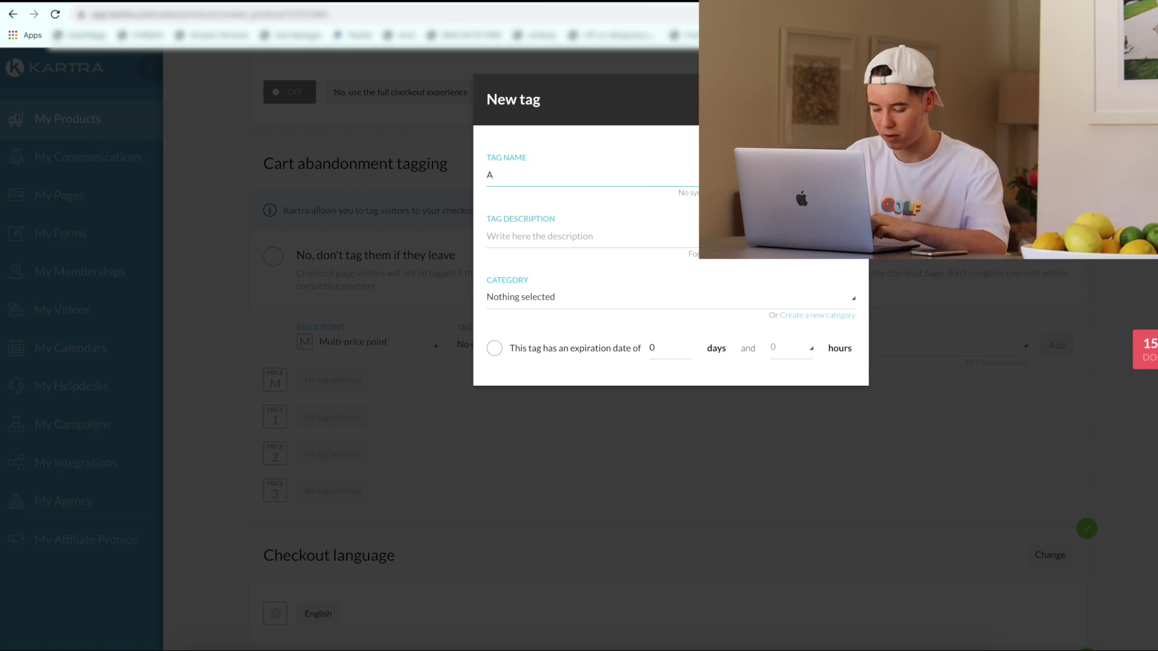
{"action": "type", "text": "bandoned cart"}
{"action": "key", "text": "Tab"}
{"action": "type", "text": "abandoned cart"}
{"action": "left_click", "coordinate": [554, 299]}
{"action": "left_click", "coordinate": [556, 322]}
{"action": "left_click", "coordinate": [544, 376]}
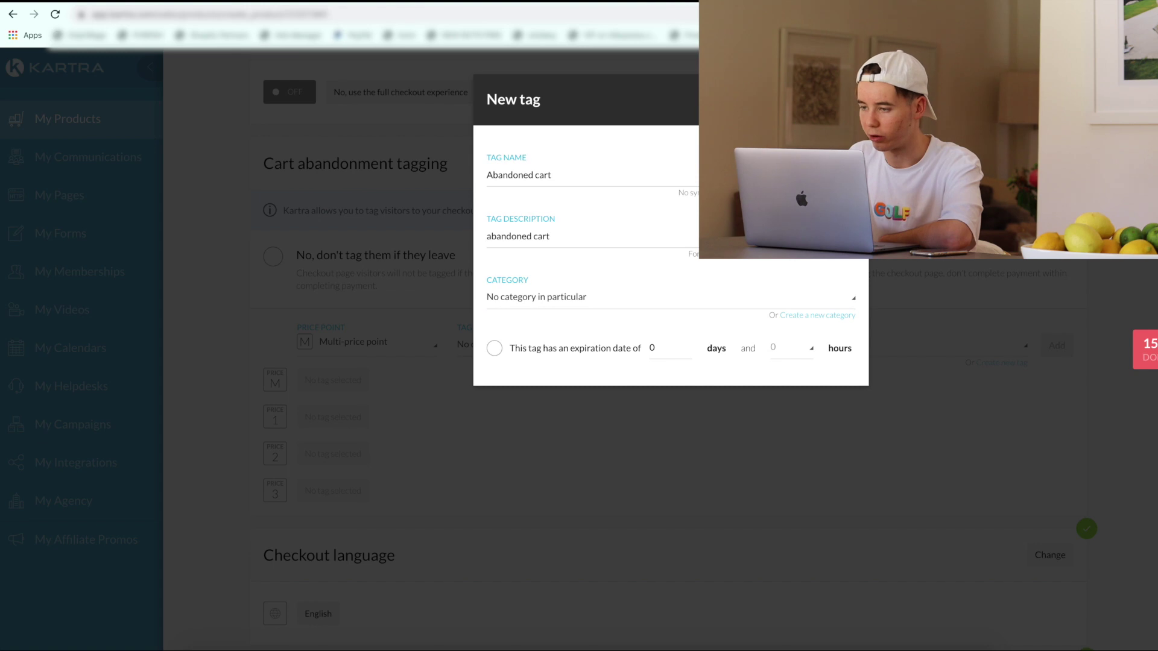
{"action": "left_click", "coordinate": [838, 99]}
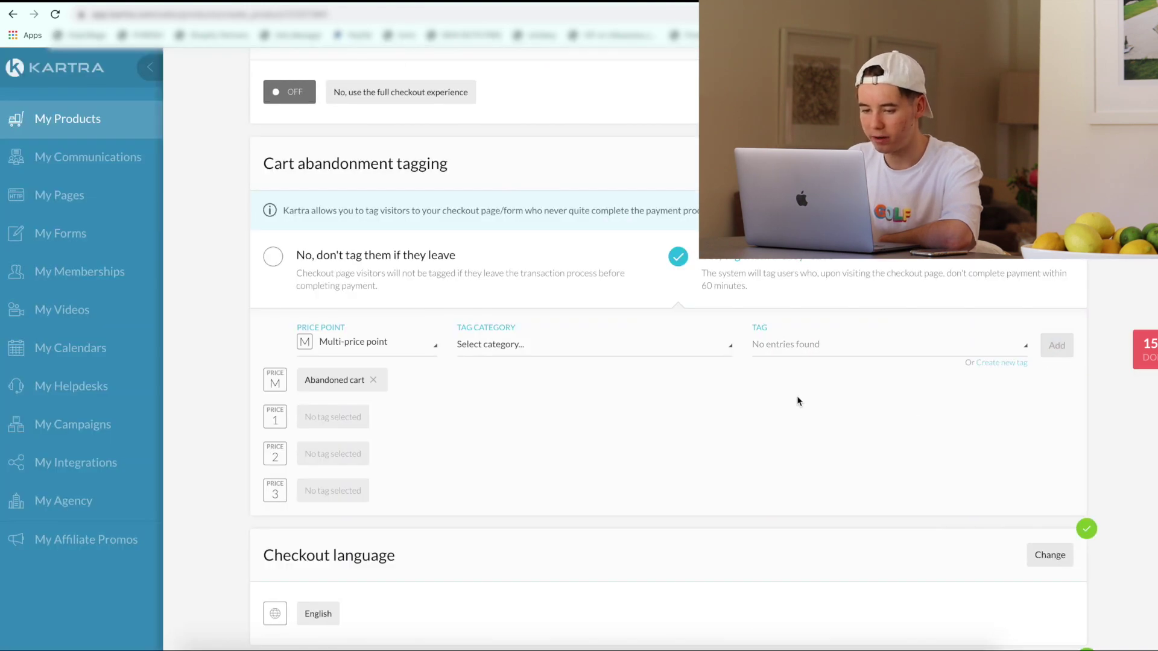
- Save the product's checkout settings and continue to the next setup stage, leaving language, ROSCA and bump offers at their defaults
{"action": "scroll", "coordinate": [797, 401], "scroll_direction": "down", "scroll_amount": 5}
{"action": "scroll", "coordinate": [529, 276], "scroll_direction": "down", "scroll_amount": 2}
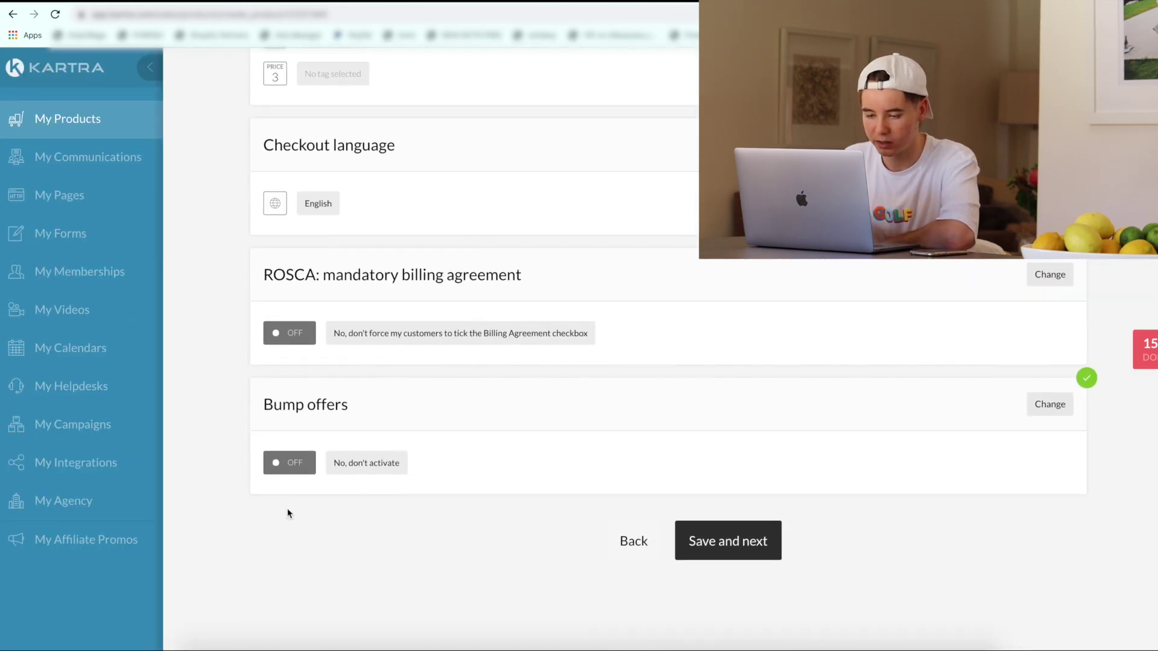
{"action": "left_click", "coordinate": [748, 540]}
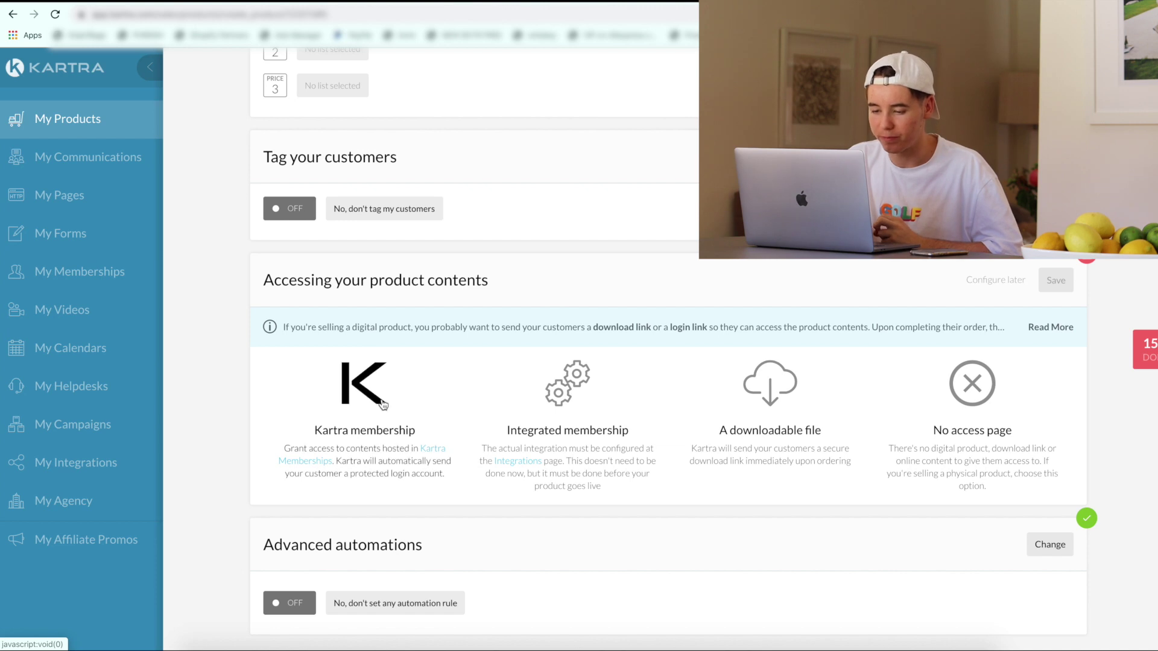
- Set the product contents access to No access page and save through the affiliate stage with both affiliate programs off
{"action": "left_click", "coordinate": [782, 432]}
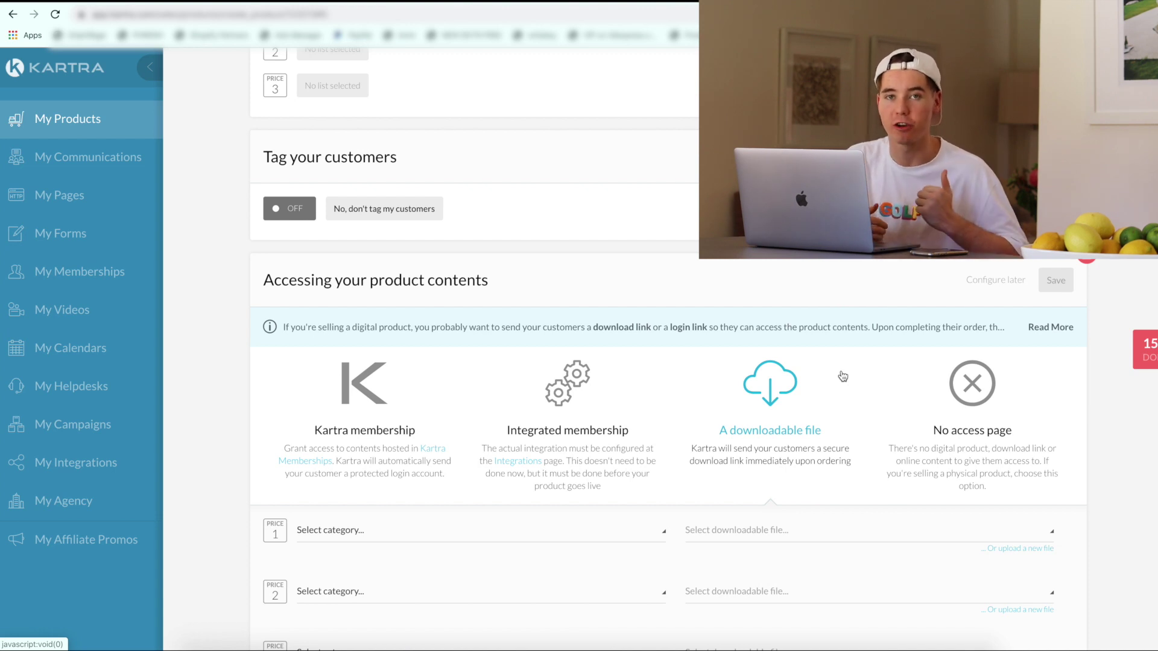
{"action": "left_click", "coordinate": [944, 411]}
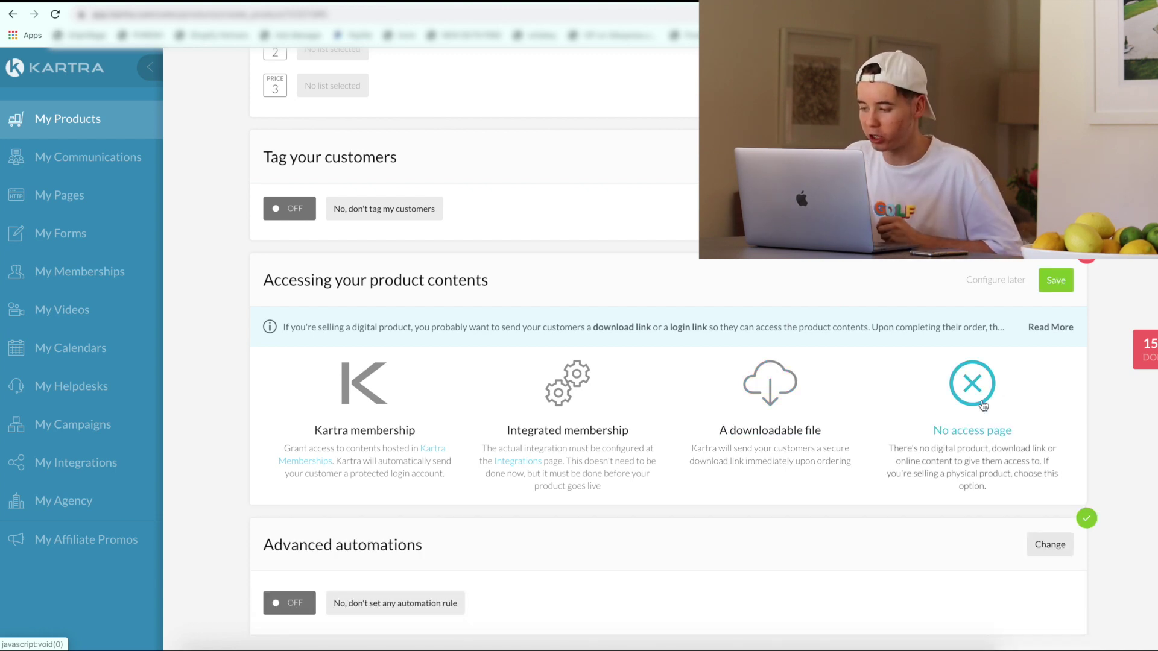
{"action": "scroll", "coordinate": [982, 406], "scroll_direction": "down", "scroll_amount": 1}
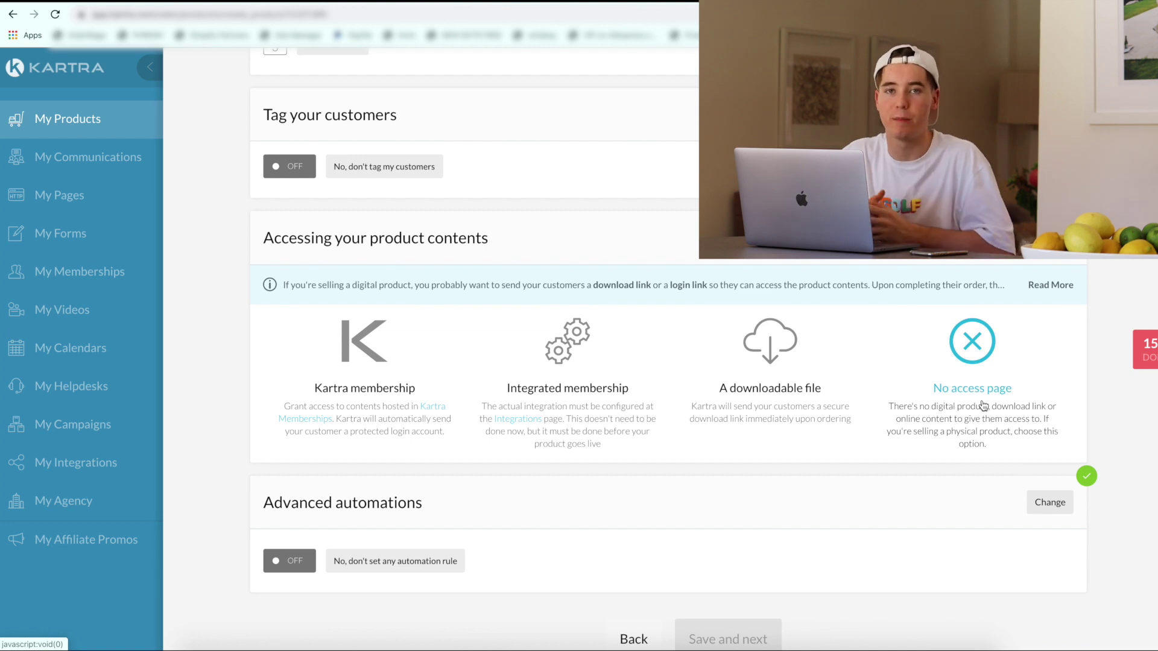
{"action": "scroll", "coordinate": [416, 413], "scroll_direction": "down", "scroll_amount": 2}
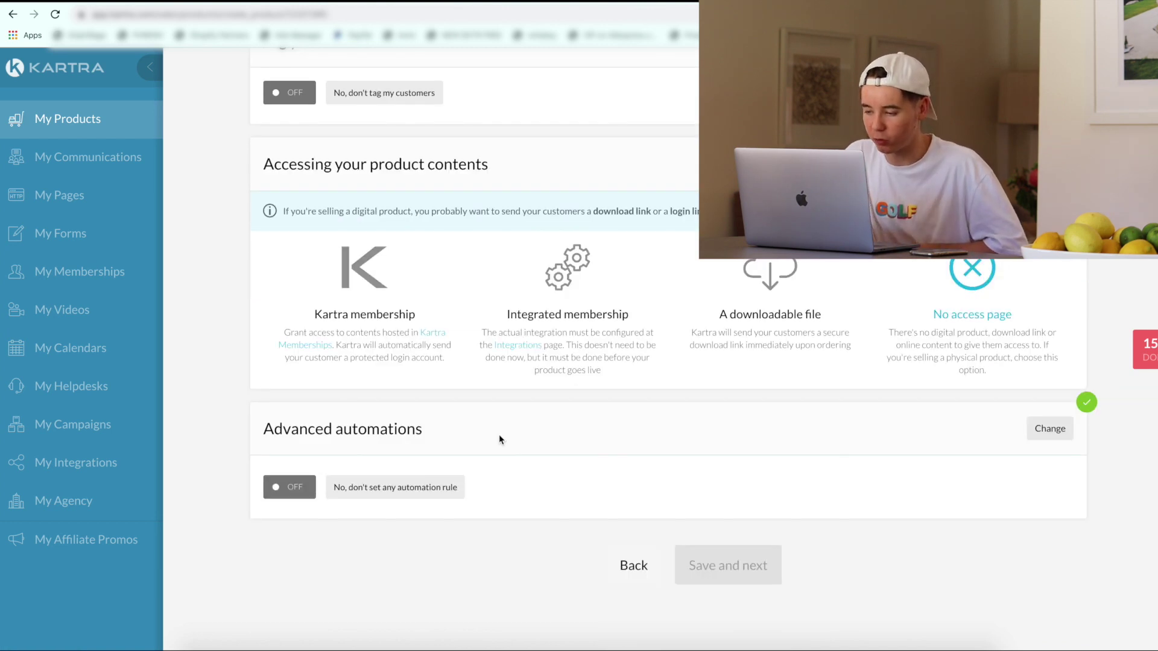
{"action": "scroll", "coordinate": [498, 434], "scroll_direction": "down", "scroll_amount": 2}
{"action": "left_click", "coordinate": [751, 465]}
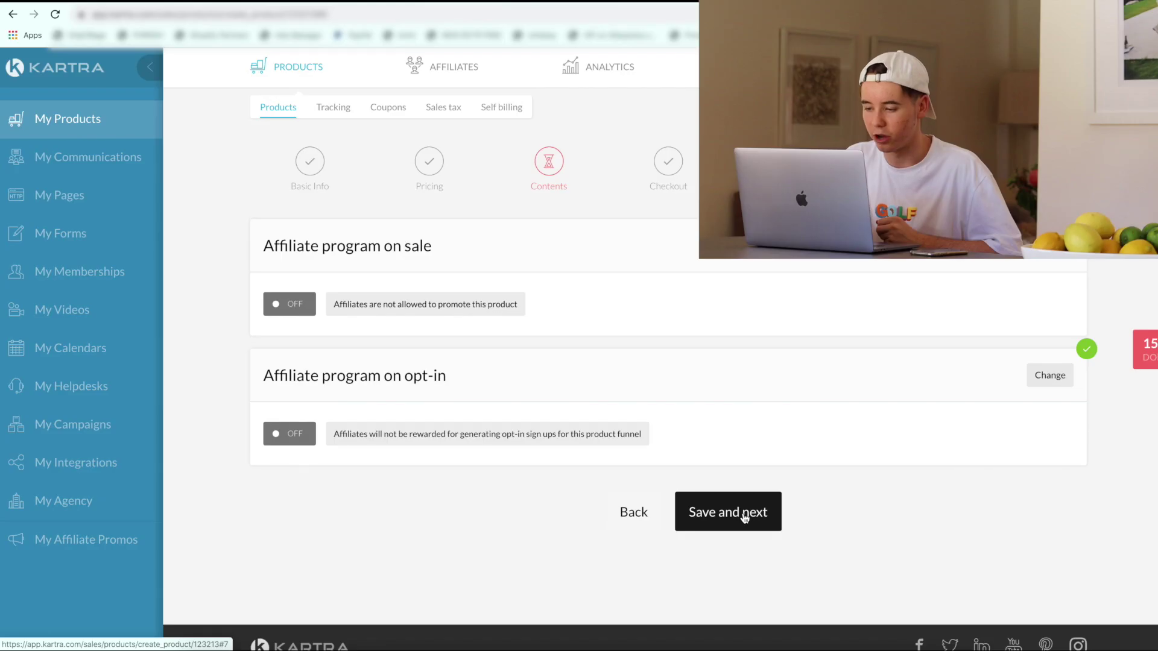
{"action": "left_click", "coordinate": [743, 512]}
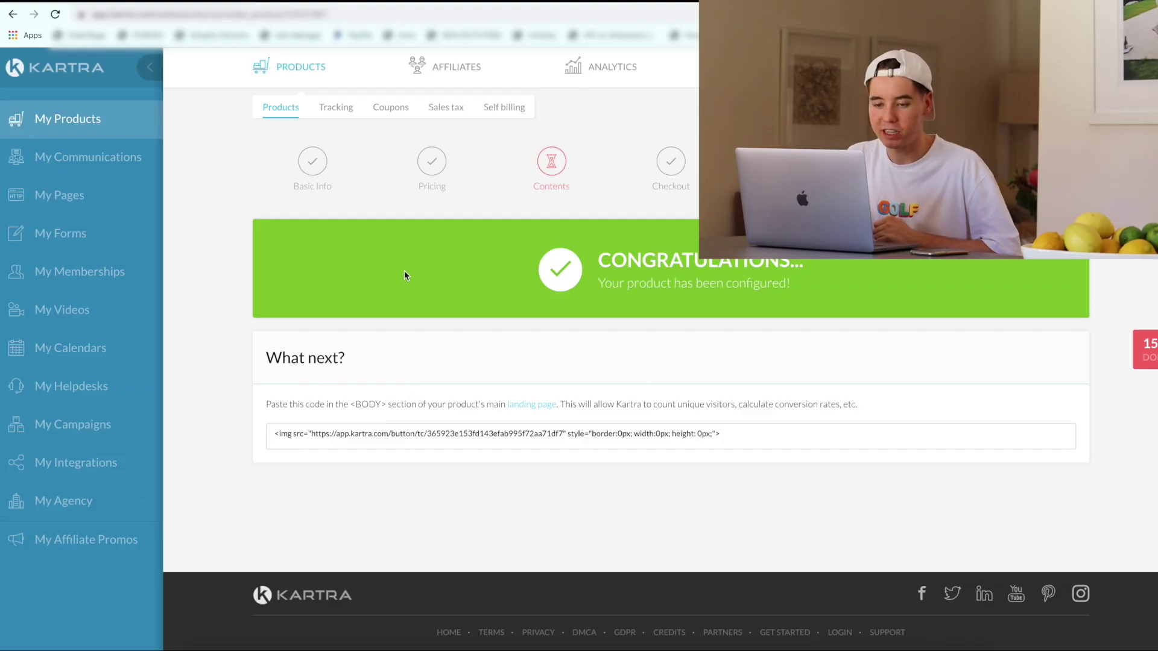
- Create a new opt-in form named Mockup Bundle in My Forms
{"action": "left_click", "coordinate": [78, 237]}
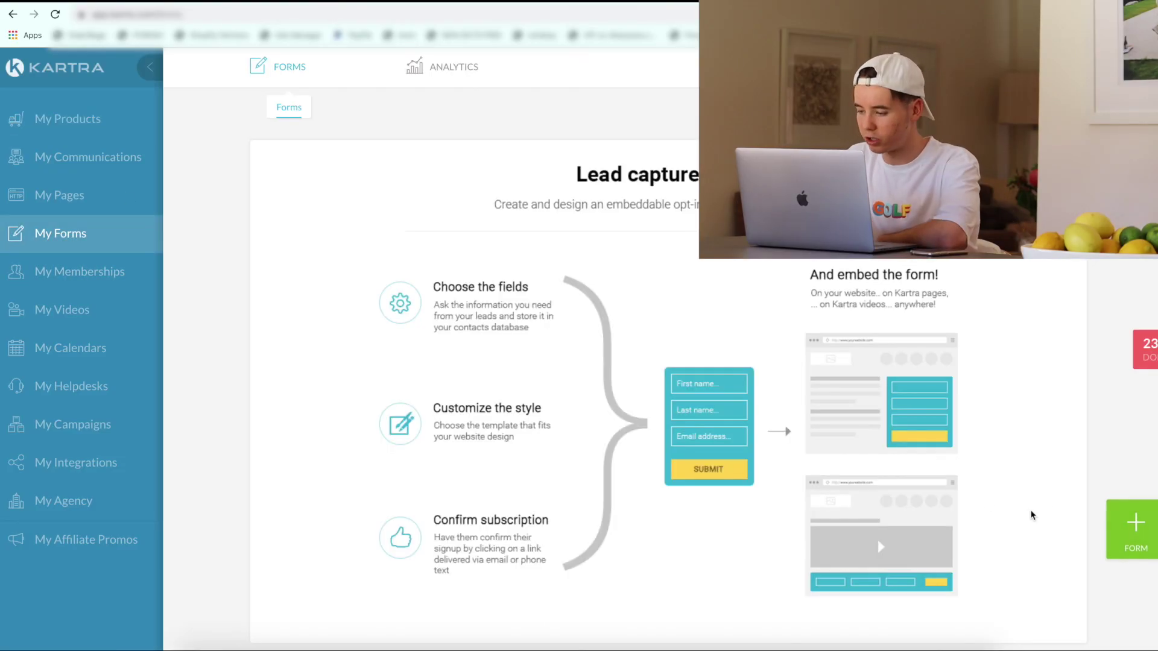
{"action": "left_click", "coordinate": [1123, 539]}
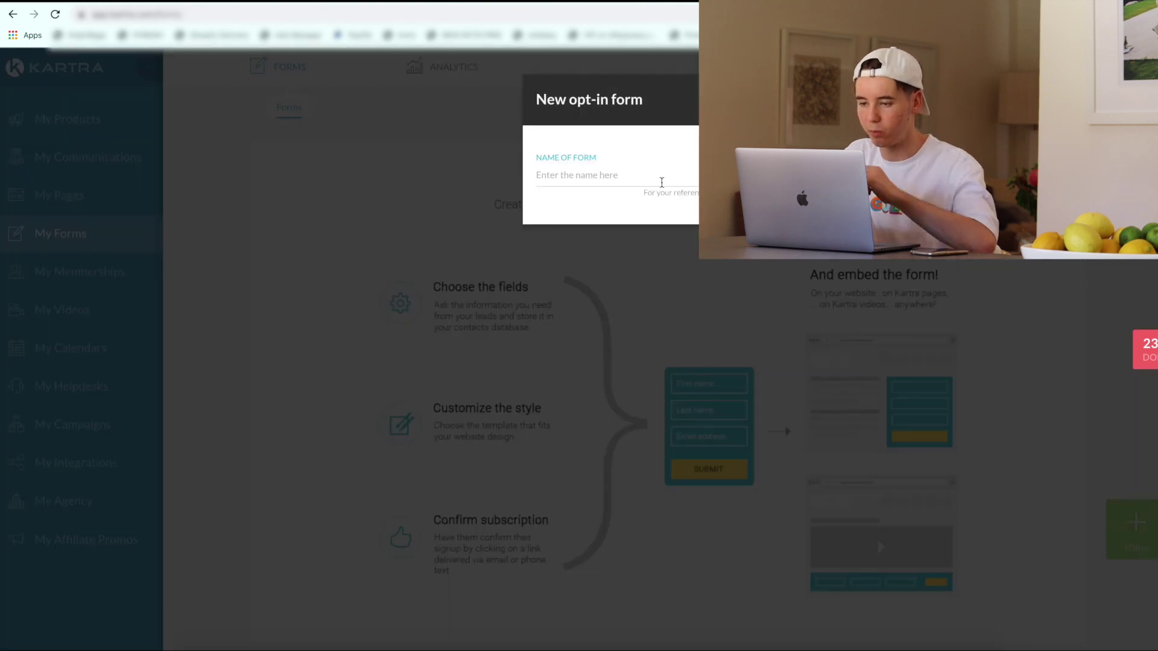
{"action": "left_click", "coordinate": [662, 178]}
{"action": "type", "text": "Mock"}
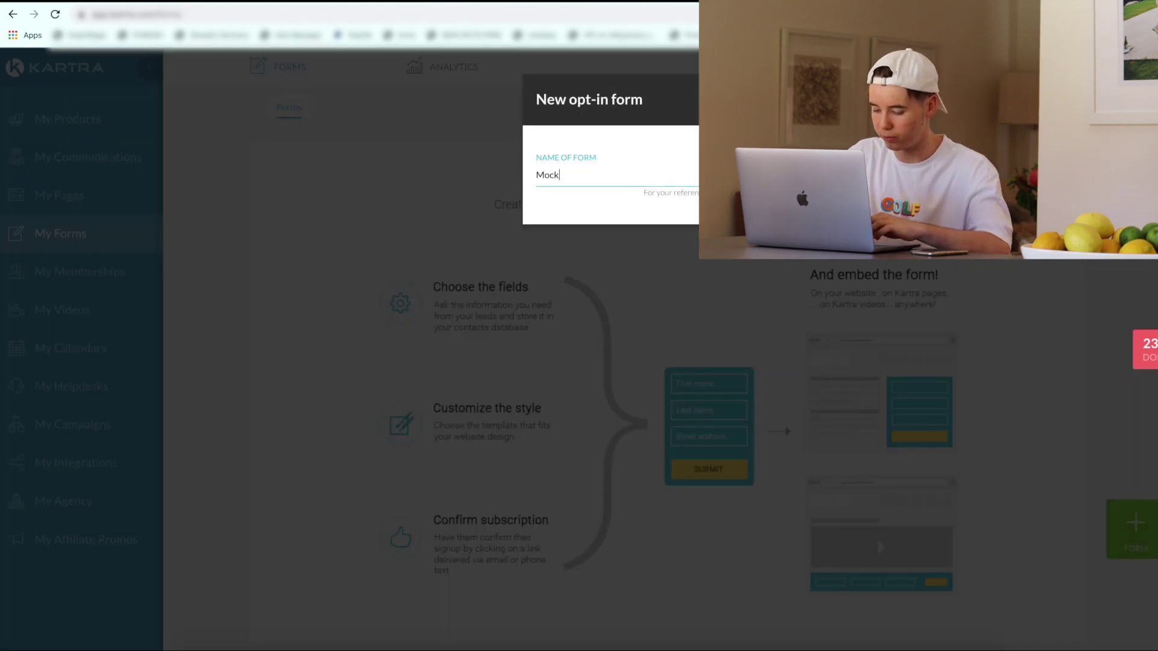
{"action": "type", "text": "up Bundle"}
{"action": "key", "text": "Return"}
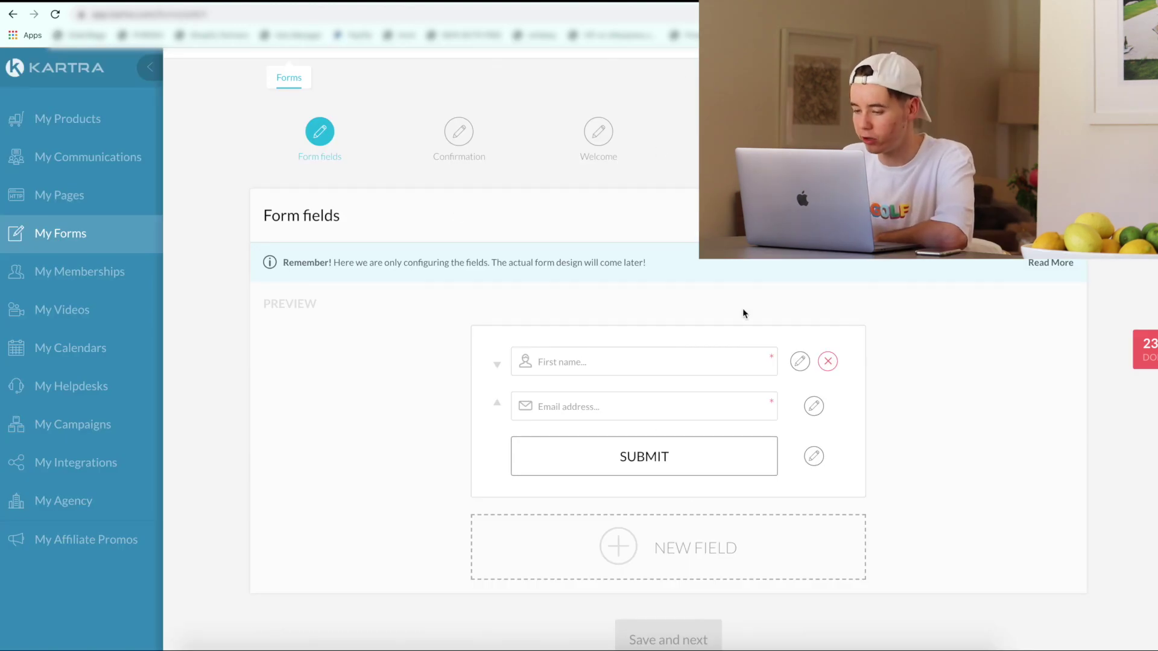
{"action": "scroll", "coordinate": [742, 309], "scroll_direction": "down", "scroll_amount": 1}
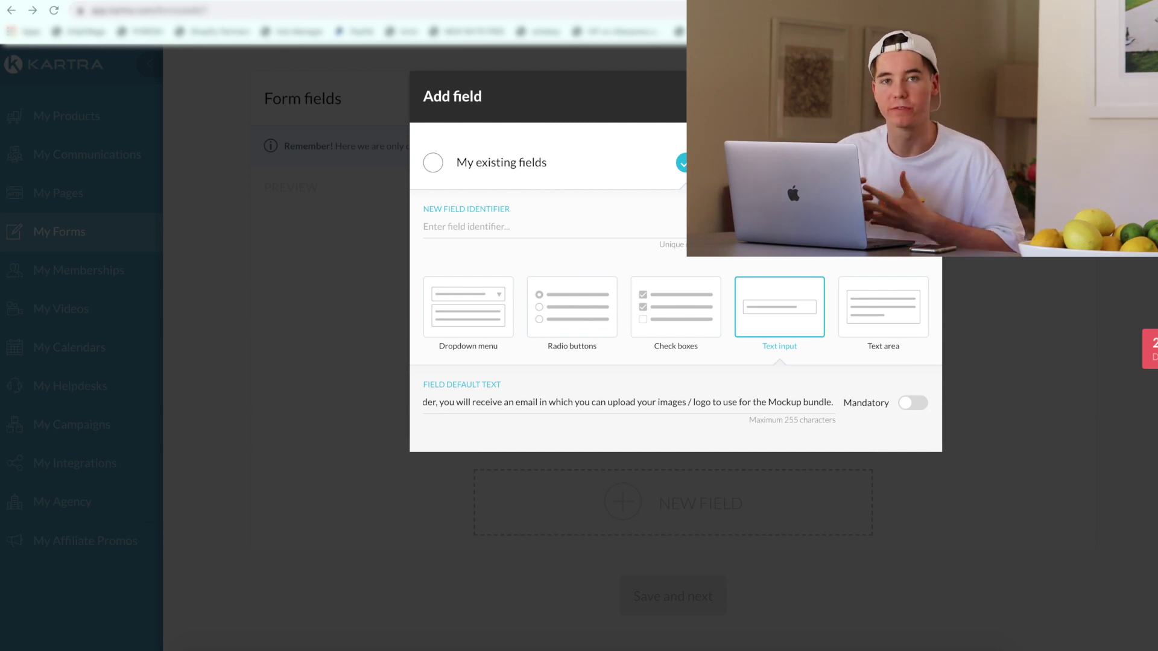
- Read the new text field's default text about the image upload email from beginning to end
{"action": "key", "text": "Home"}
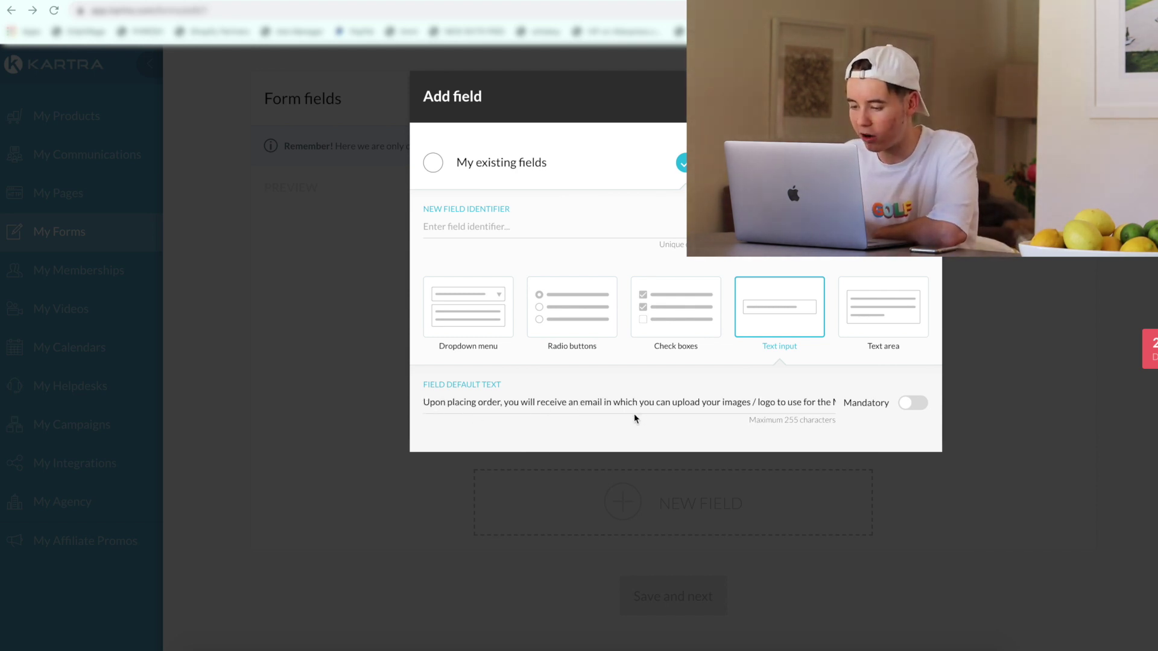
{"action": "key", "text": "Right"}
{"action": "key", "text": "Right"}
{"action": "key", "text": "Right"}
{"action": "key", "text": "Right"}
{"action": "key", "text": "Right"}
{"action": "key", "text": "Right"}
{"action": "key", "text": "Right"}
{"action": "key", "text": "Right"}
{"action": "key", "text": "End"}
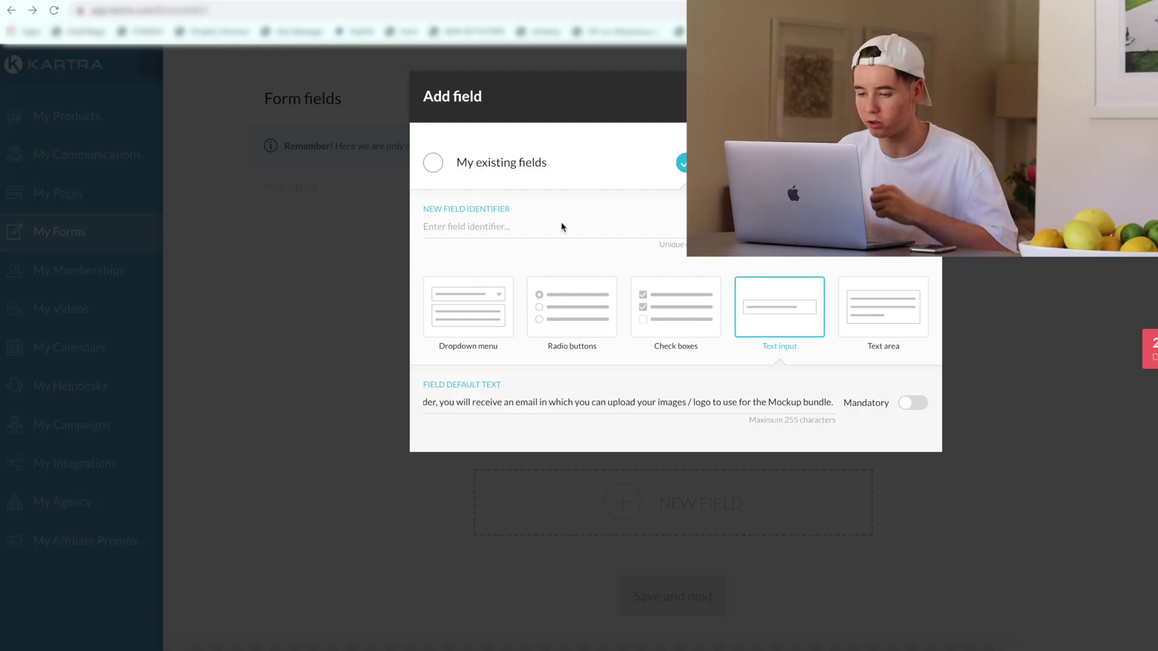
- Enter Image as the identifier of the new text input field
{"action": "left_click", "coordinate": [561, 224]}
{"action": "type", "text": "Image"}
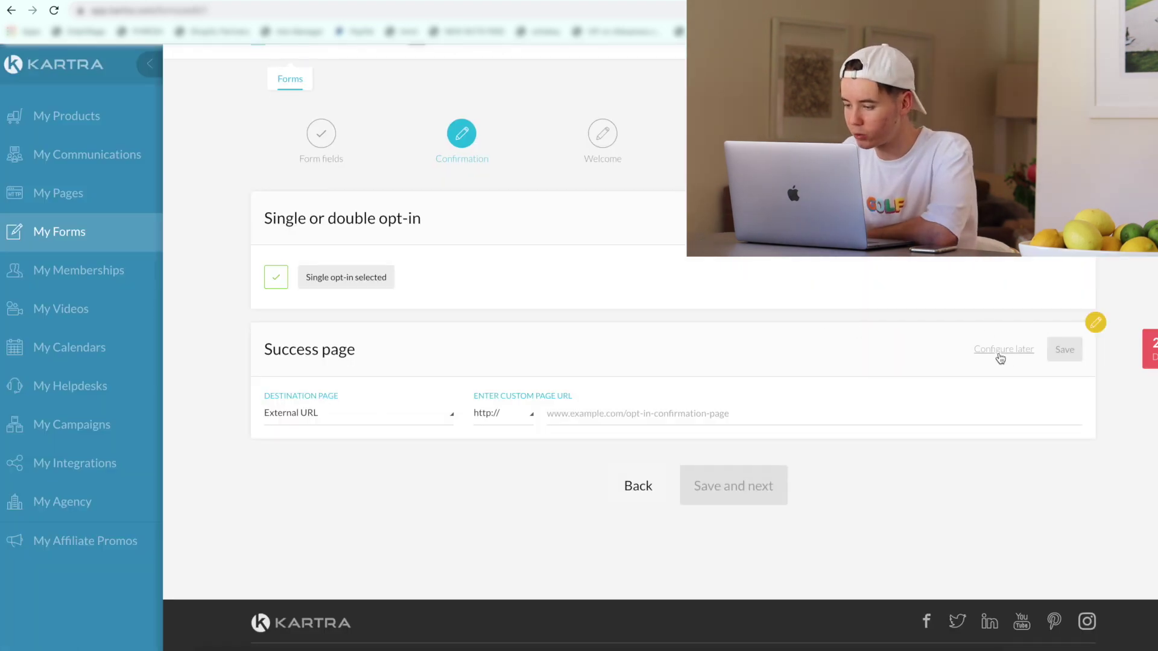
- Finish the form setup with the success page deferred and no welcome message, tags, lists, sequences or automation rules
{"action": "left_click", "coordinate": [1011, 356]}
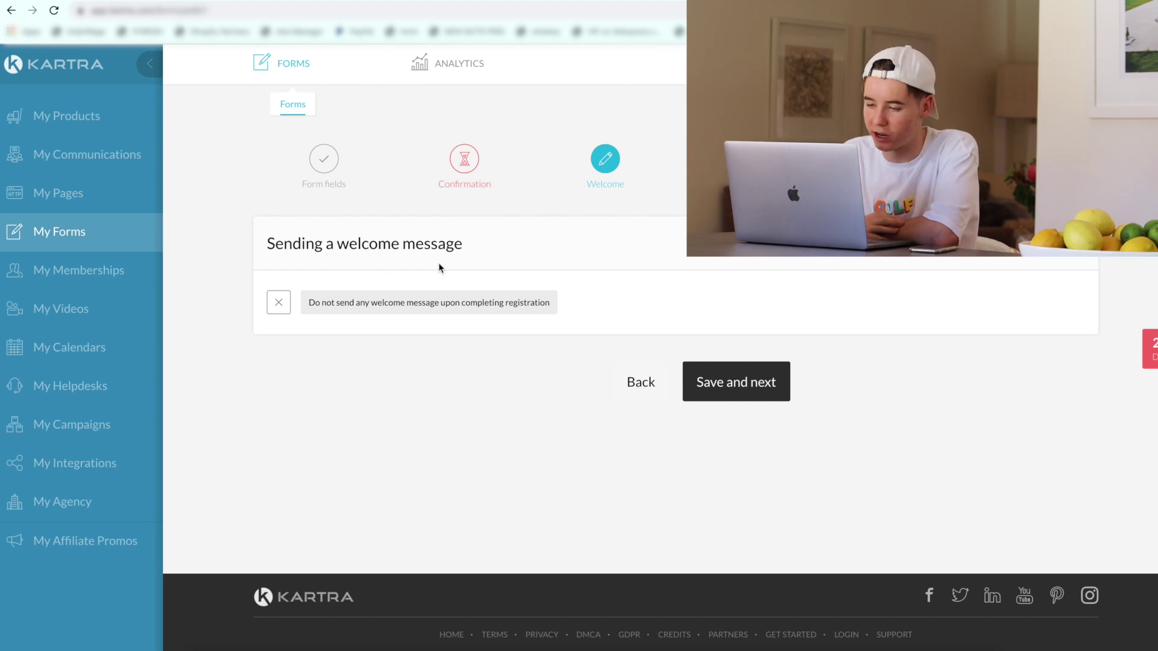
{"action": "left_click", "coordinate": [555, 305]}
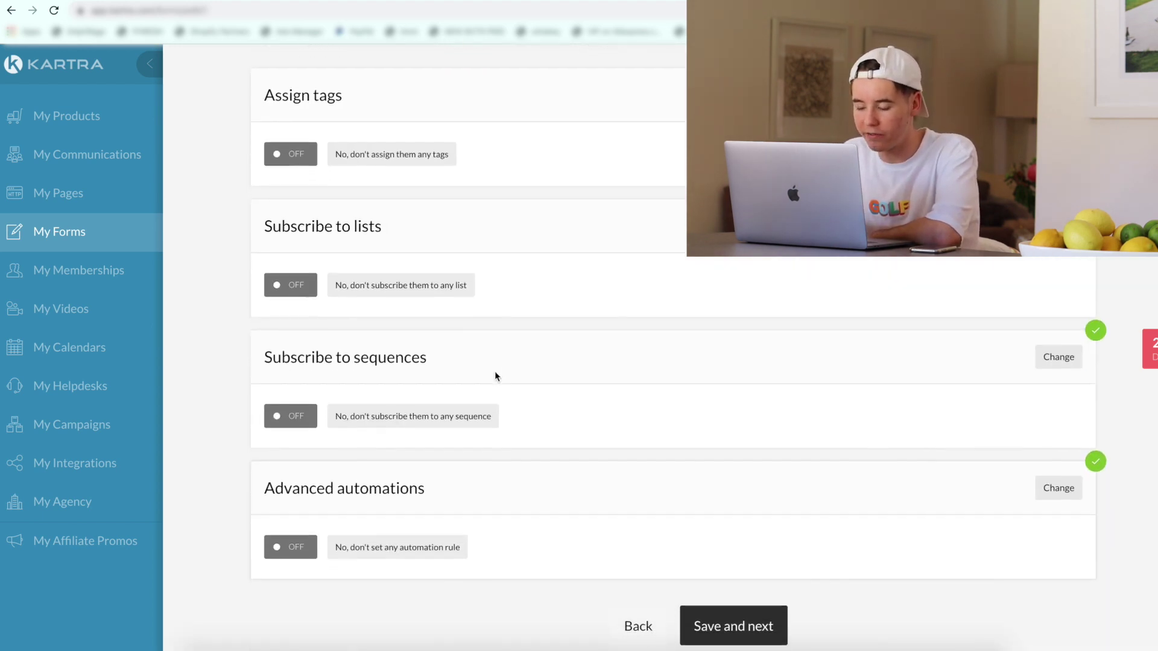
{"action": "scroll", "coordinate": [496, 376], "scroll_direction": "down", "scroll_amount": 3}
{"action": "left_click", "coordinate": [749, 485]}
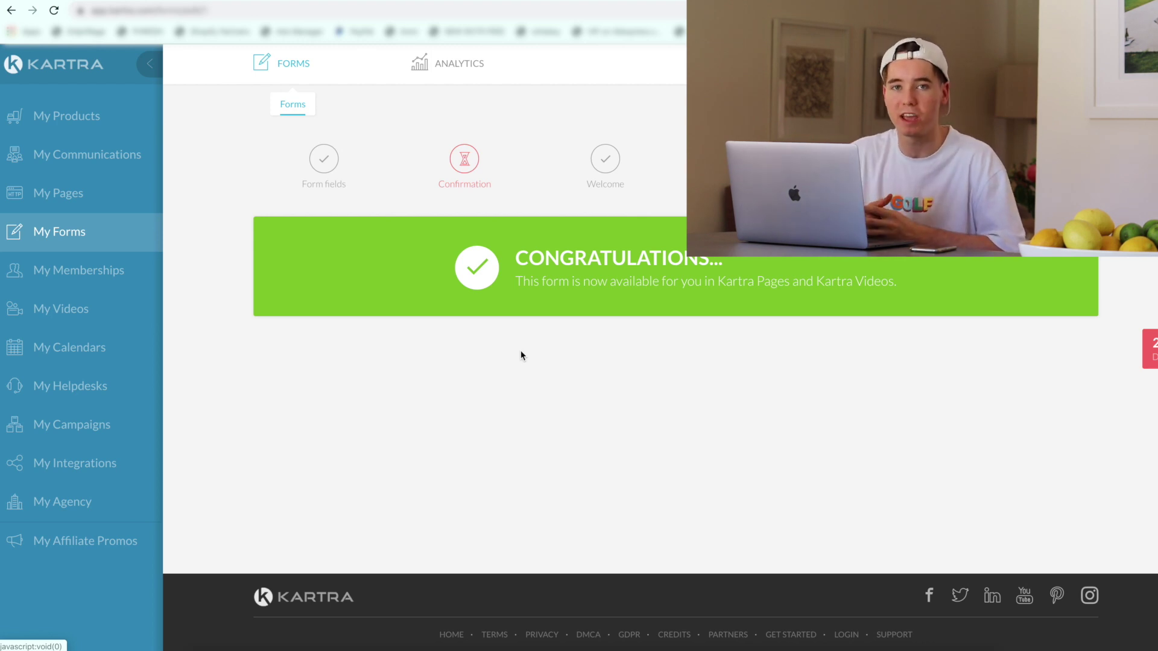
- Start a new page in My Pages and select the red-header "Thank You for Registering!" template from Thank You Pages
{"action": "left_click", "coordinate": [79, 180]}
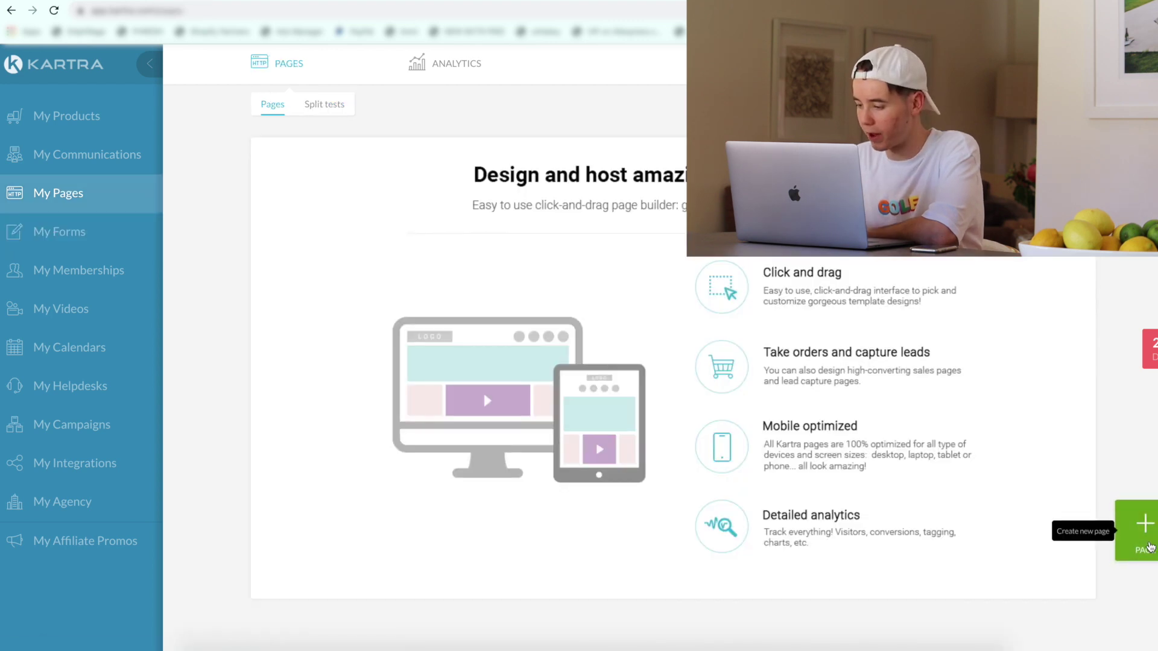
{"action": "left_click", "coordinate": [1134, 561]}
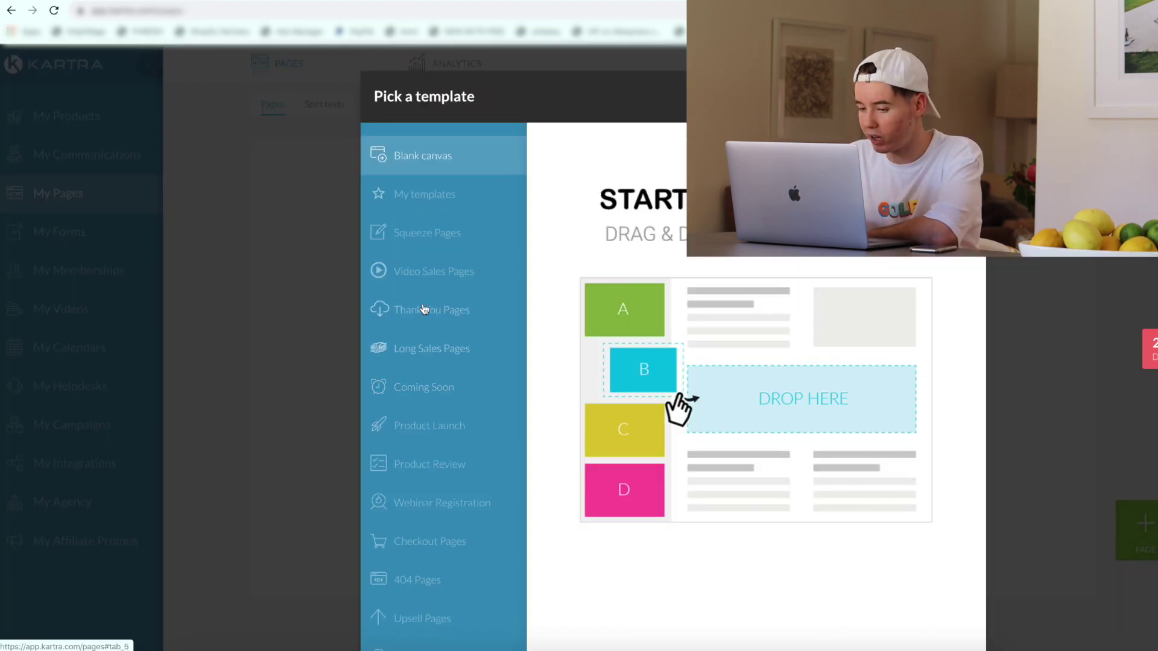
{"action": "left_click", "coordinate": [439, 312]}
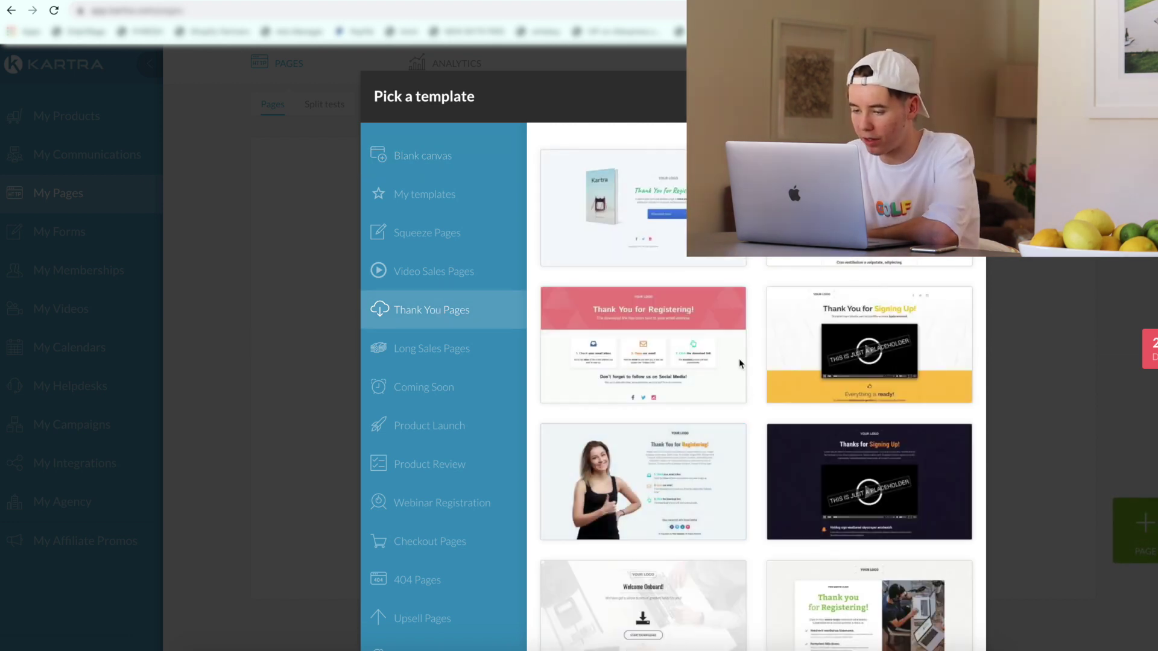
{"action": "left_click", "coordinate": [683, 347]}
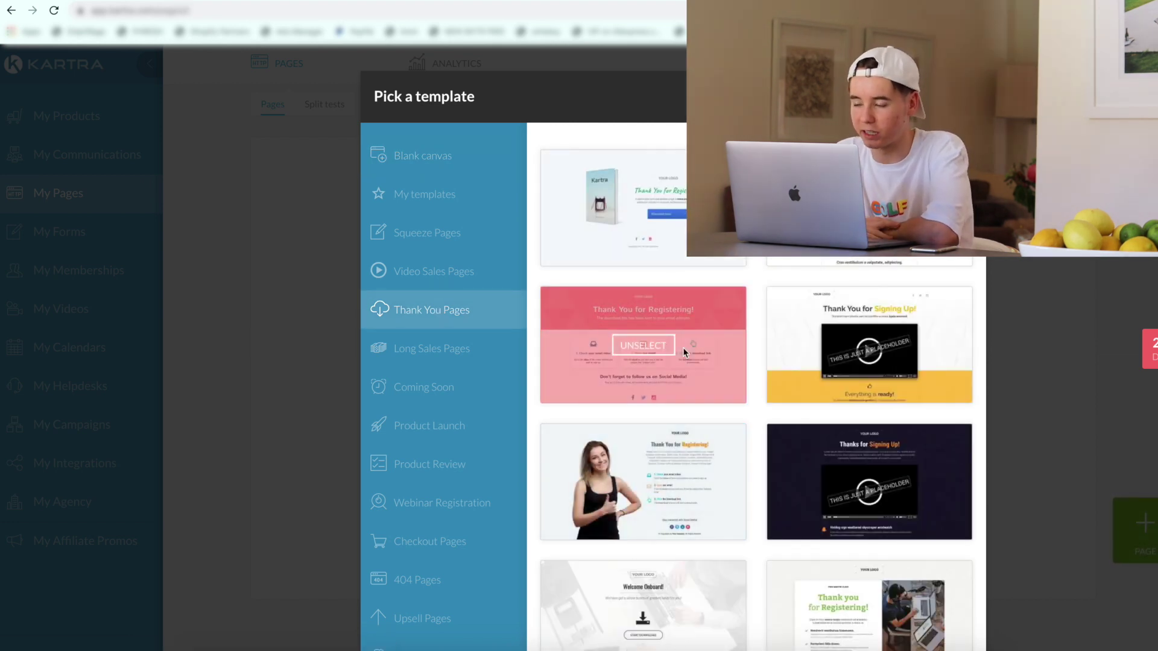